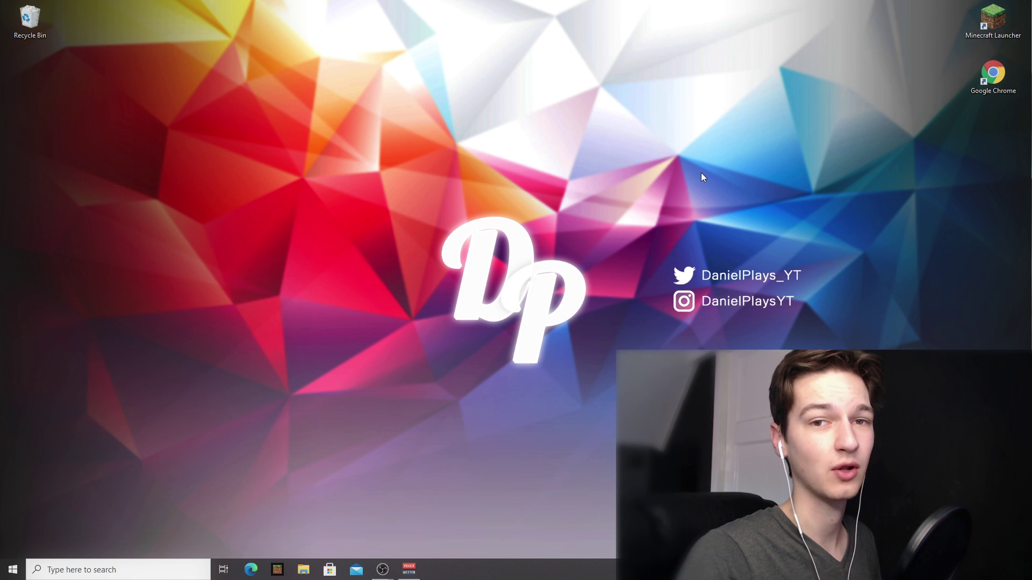
# - Create a new installation on release 1.16.4 under the player's name, test-launch it, then quit the game
pyautogui.doubleClick(984, 20)
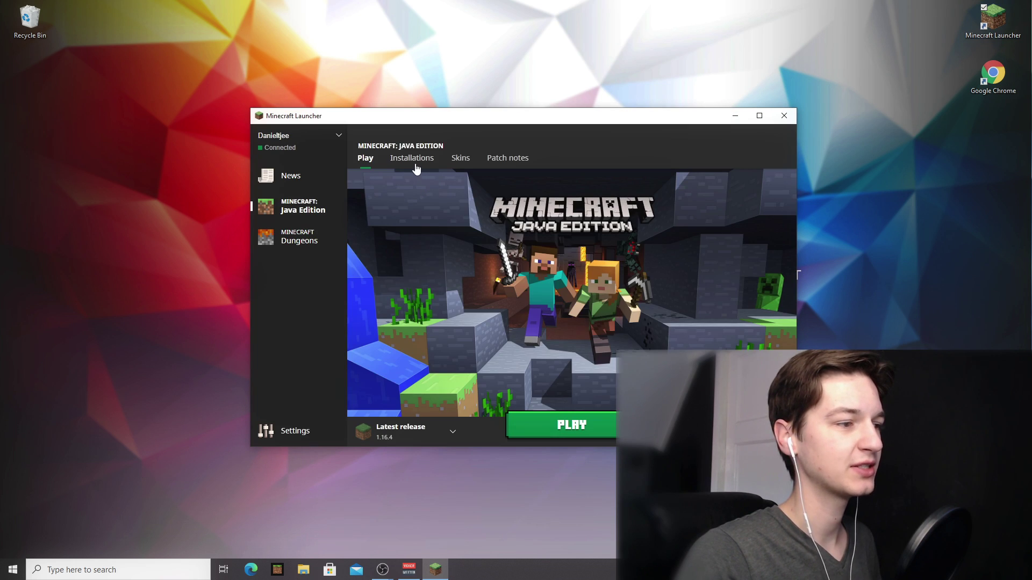
pyautogui.click(412, 158)
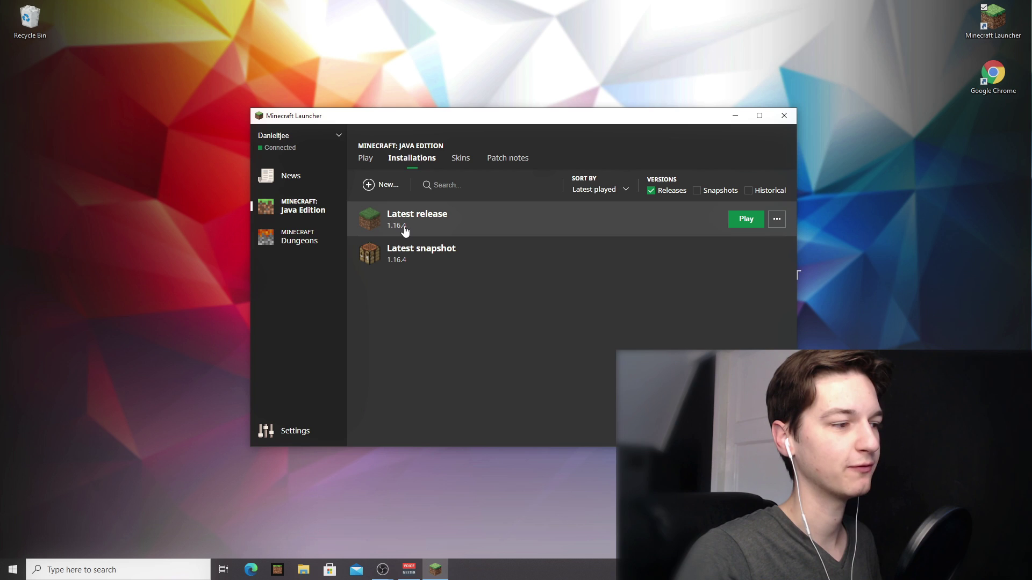
pyautogui.click(383, 186)
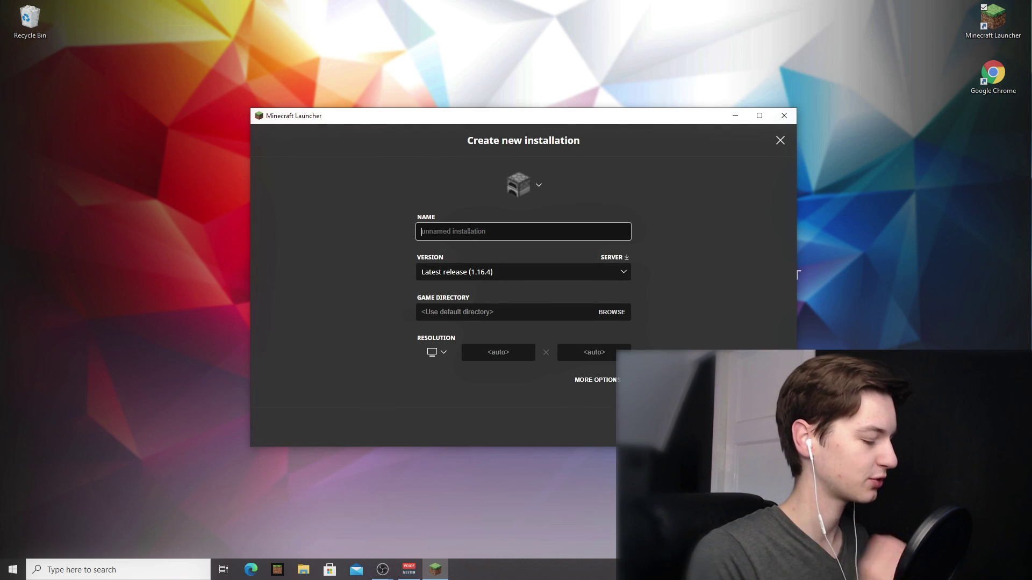
pyautogui.write('DanielPlay')
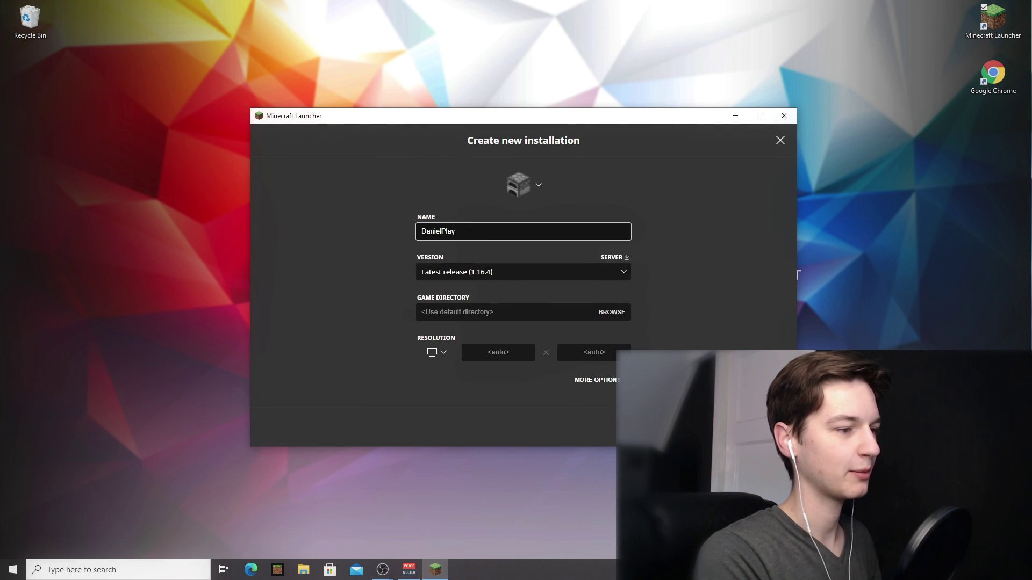
pyautogui.write('s')
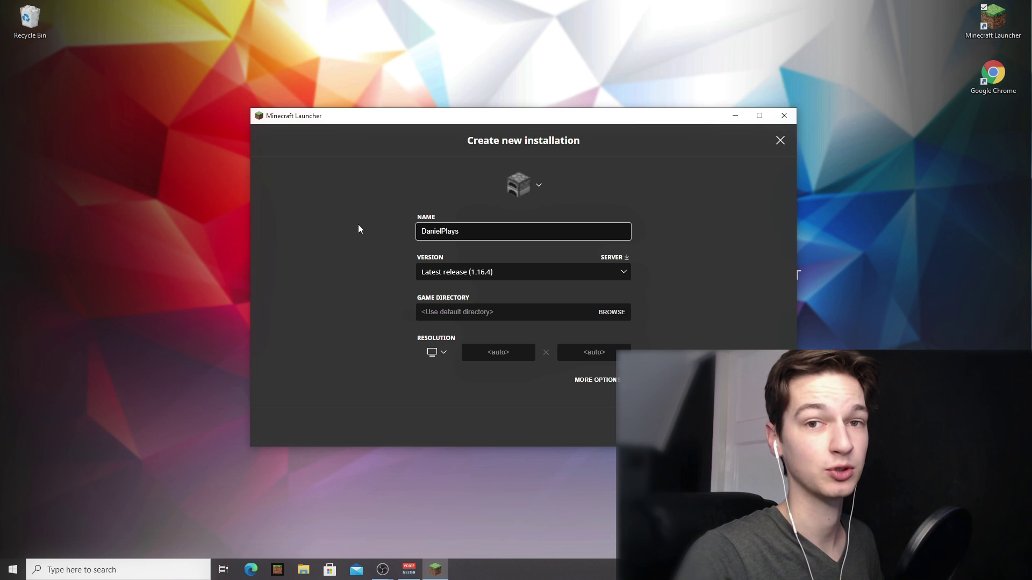
pyautogui.click(481, 274)
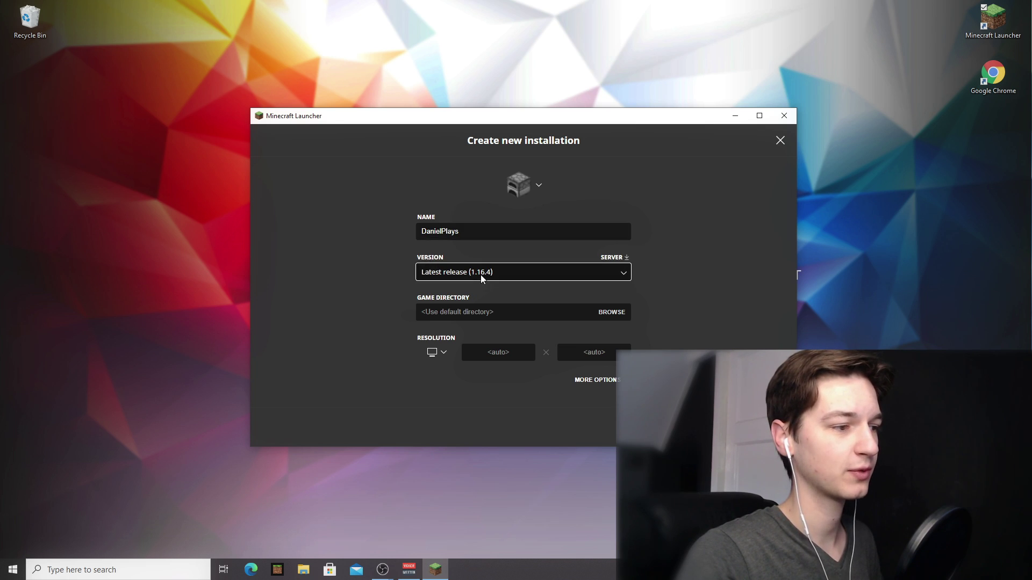
pyautogui.click(450, 193)
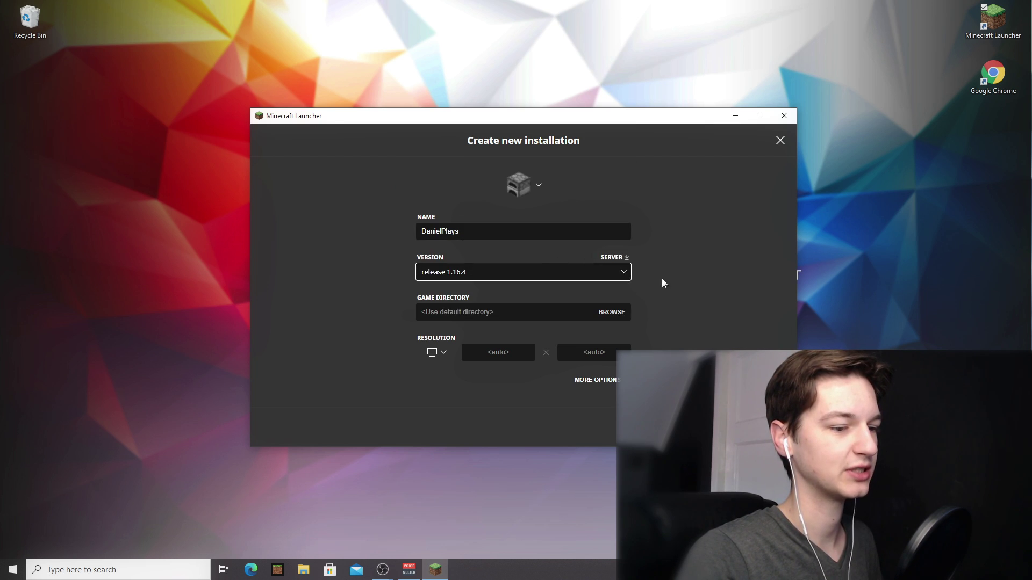
pyautogui.click(761, 425)
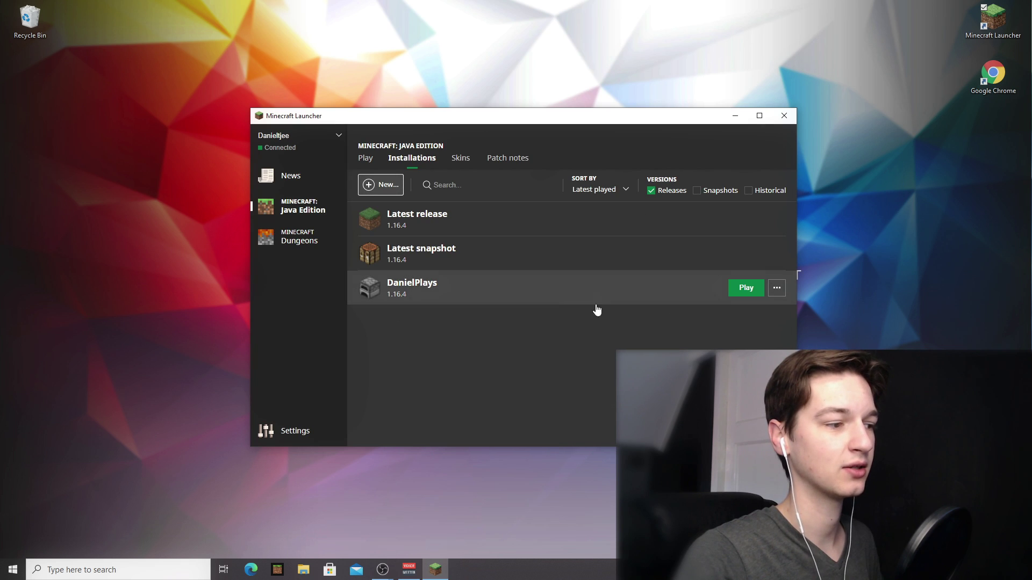
pyautogui.click(744, 288)
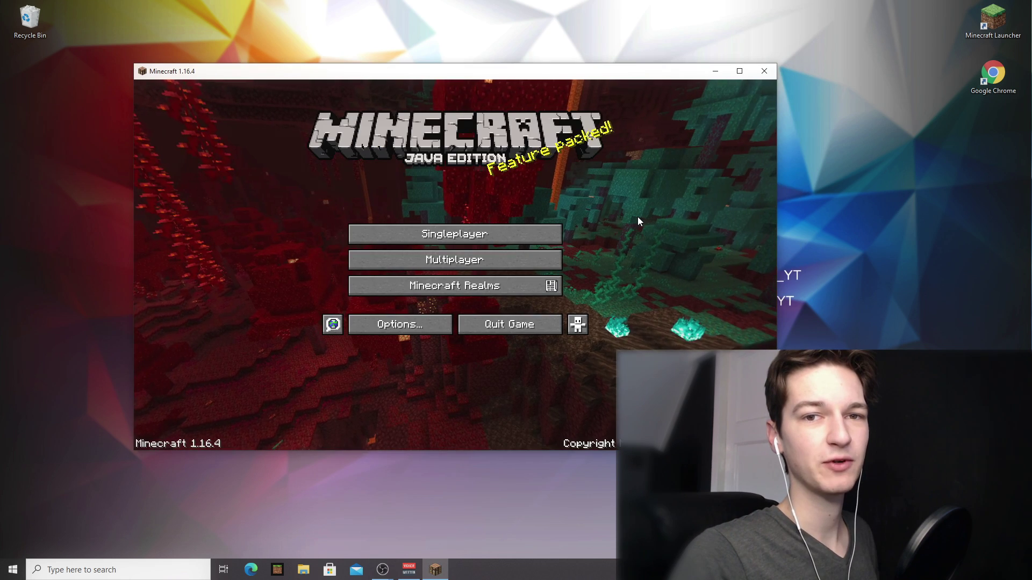
pyautogui.click(507, 327)
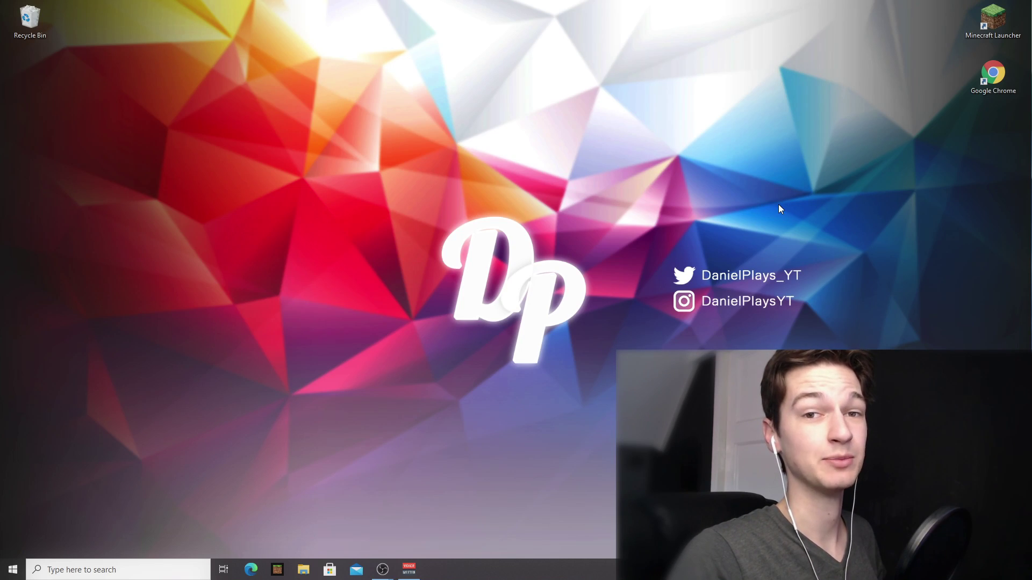
# - From OptiFine's downloads page, start the 1.16.4 preview OptiFine HD U G4 pre1 download
pyautogui.doubleClick(993, 75)
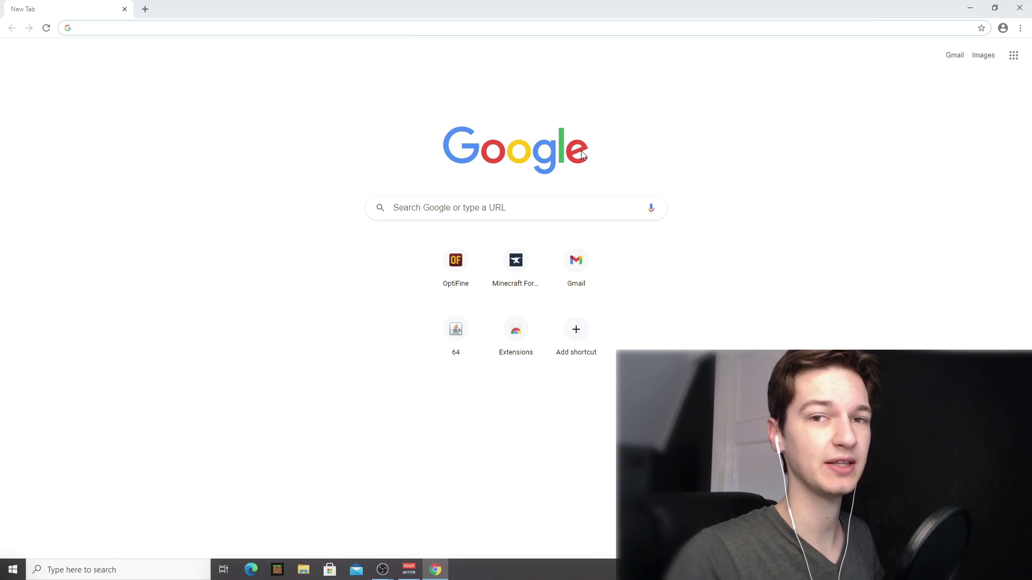
pyautogui.click(452, 270)
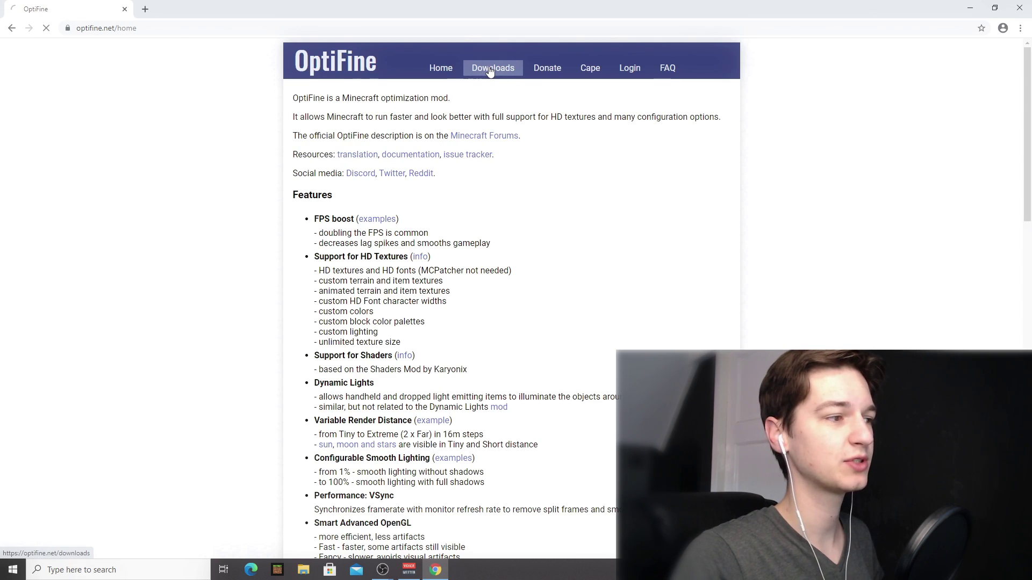
pyautogui.click(489, 71)
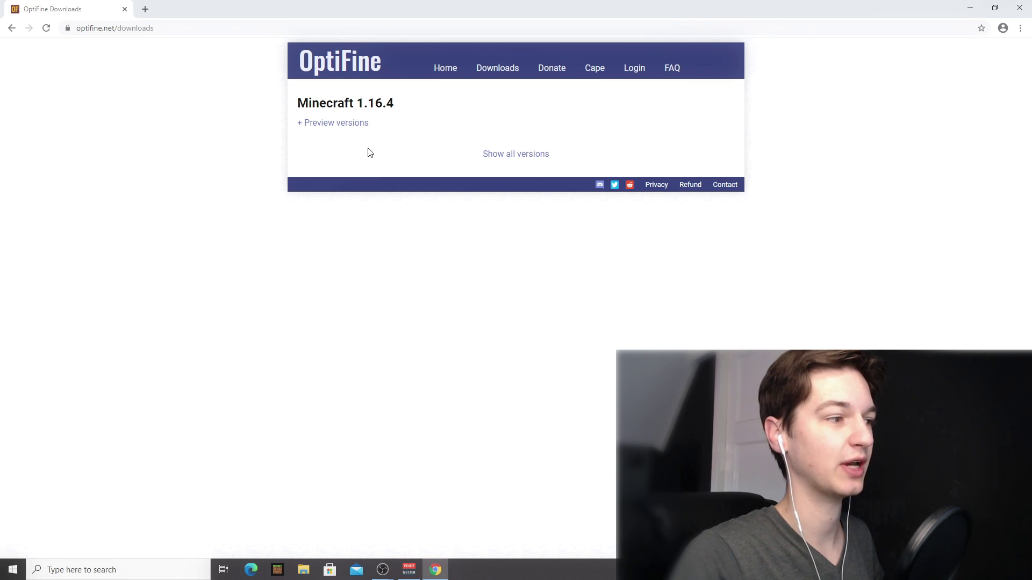
pyautogui.click(335, 125)
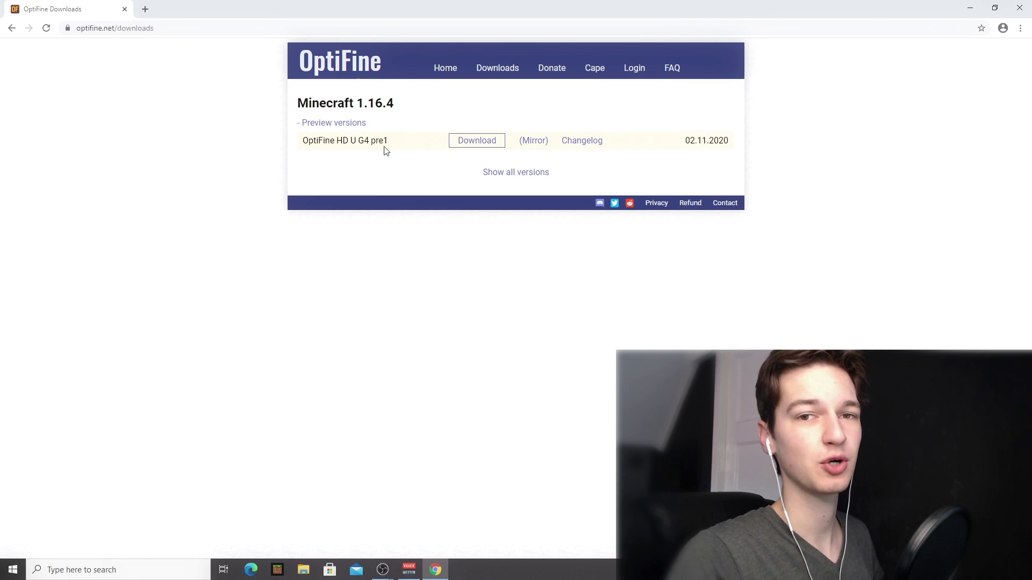
pyautogui.click(477, 143)
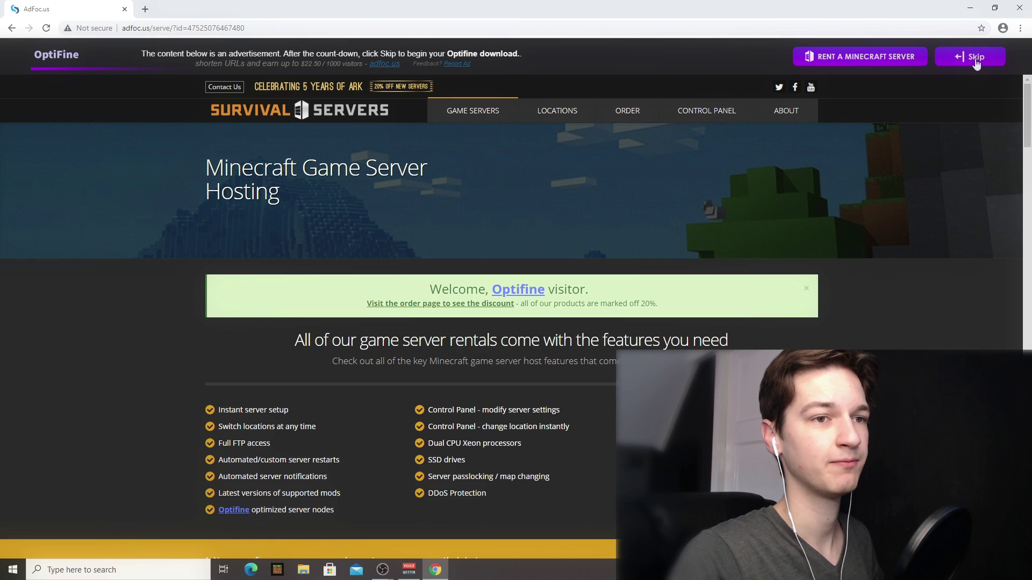
# - Skip the ad and start downloading the OptiFine 1.16.4 preview jar
pyautogui.click(976, 60)
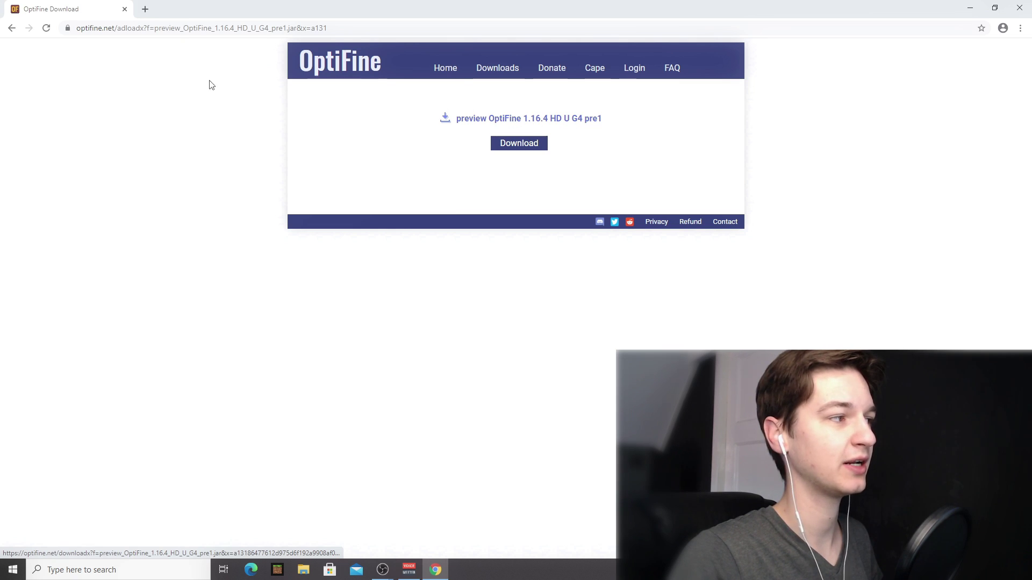
pyautogui.click(145, 9)
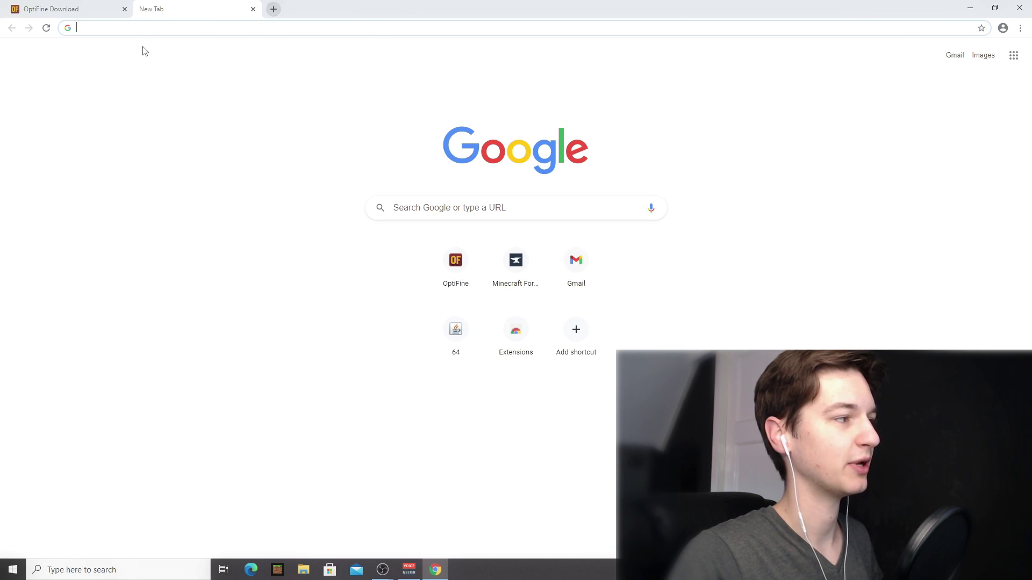
pyautogui.click(69, 9)
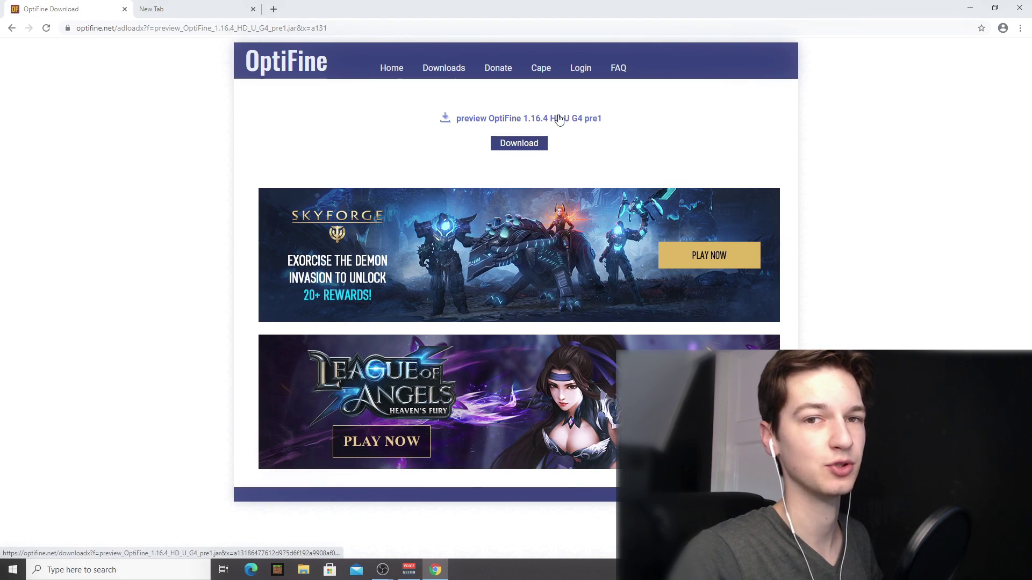
pyautogui.click(524, 120)
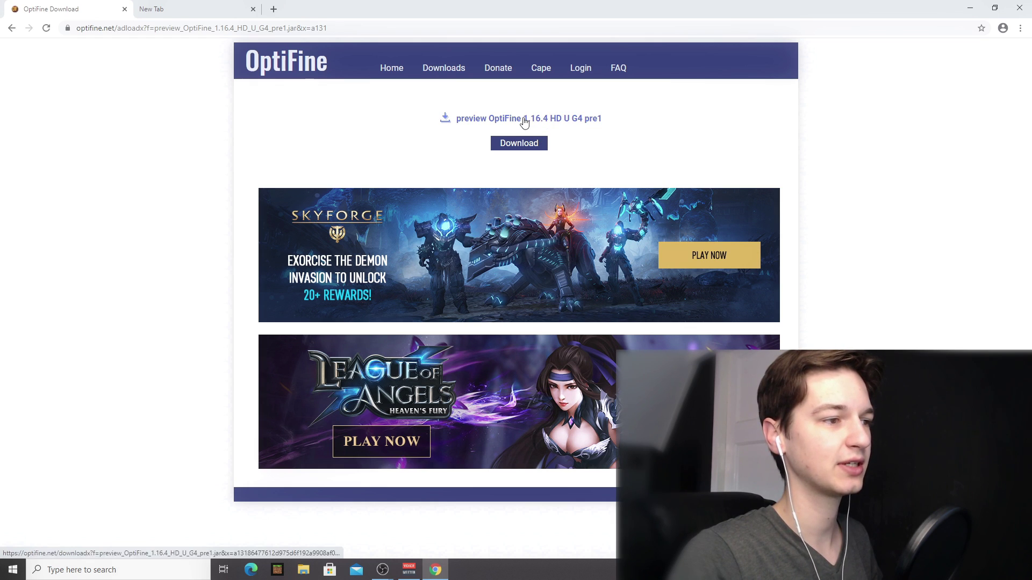
pyautogui.click(124, 9)
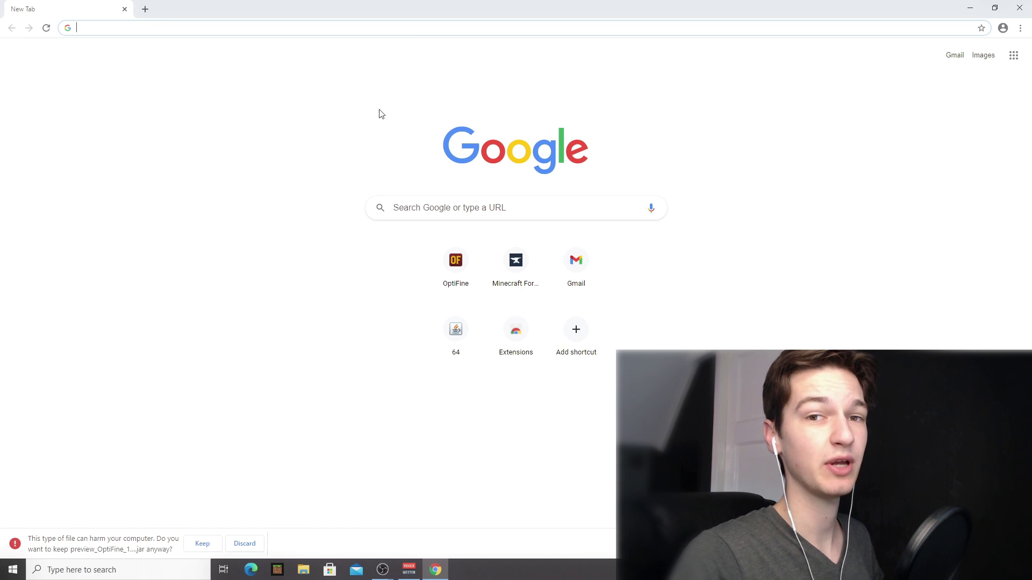
# - Keep the downloaded OptiFine jar despite the warning and drag it onto the desktop
pyautogui.click(300, 136)
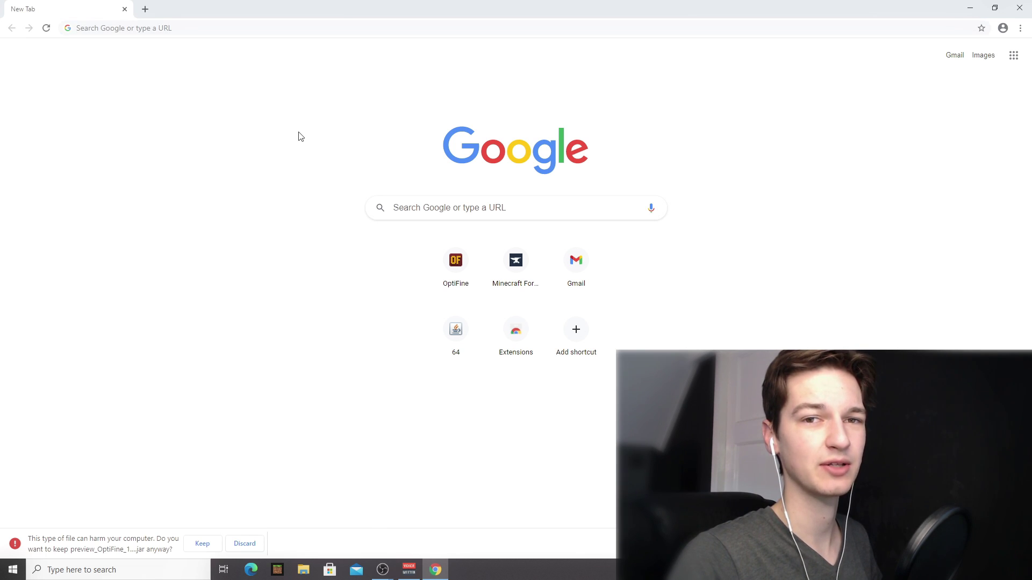
pyautogui.click(203, 545)
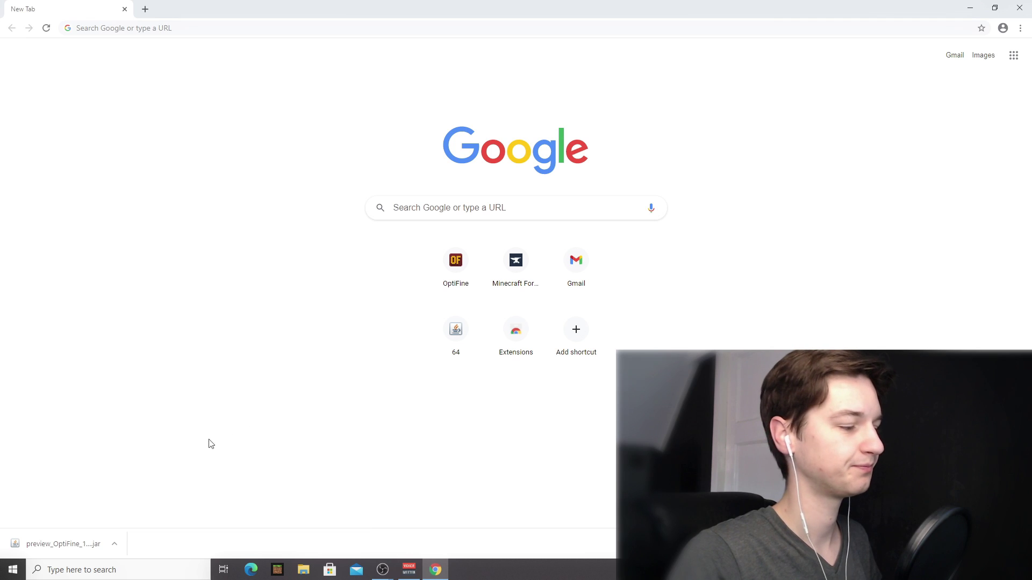
pyautogui.moveTo(66, 532); pyautogui.dragTo(596, 425)
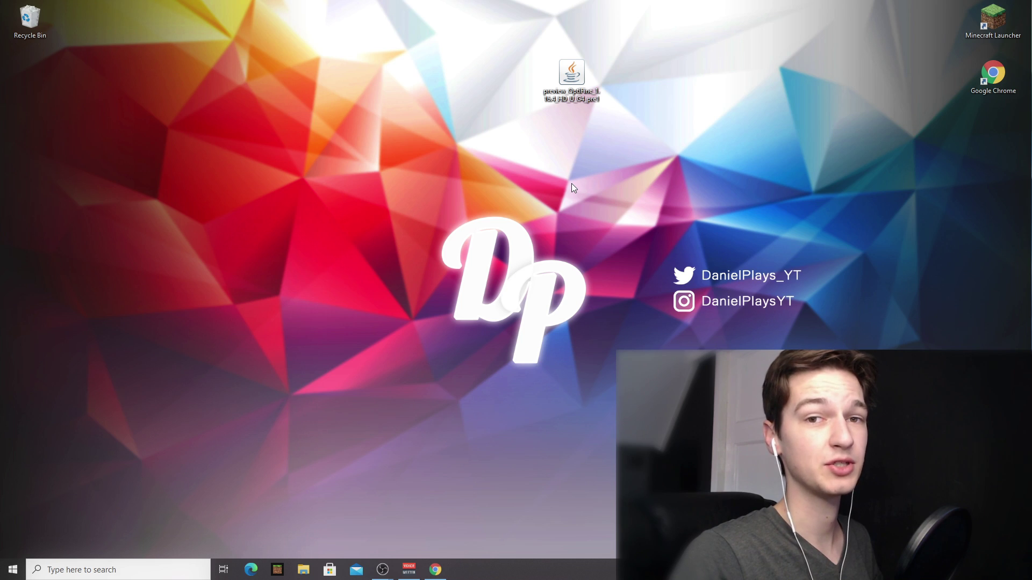
# - Run the OptiFine HD Ultra G4 pre1 installer from the desktop jar, close it, and return to Chrome
pyautogui.doubleClick(569, 78)
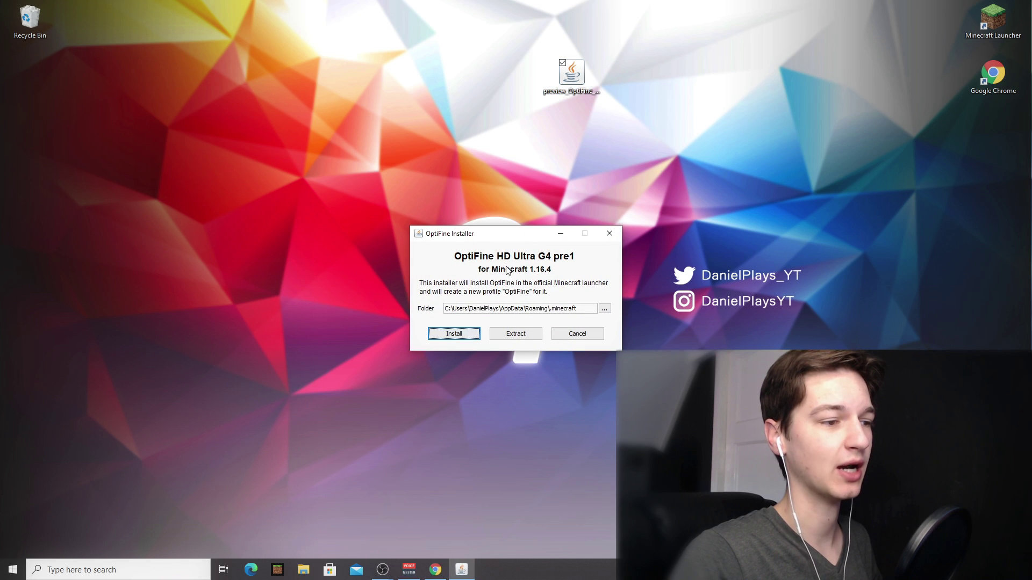
pyautogui.click(609, 233)
pyautogui.click(595, 181)
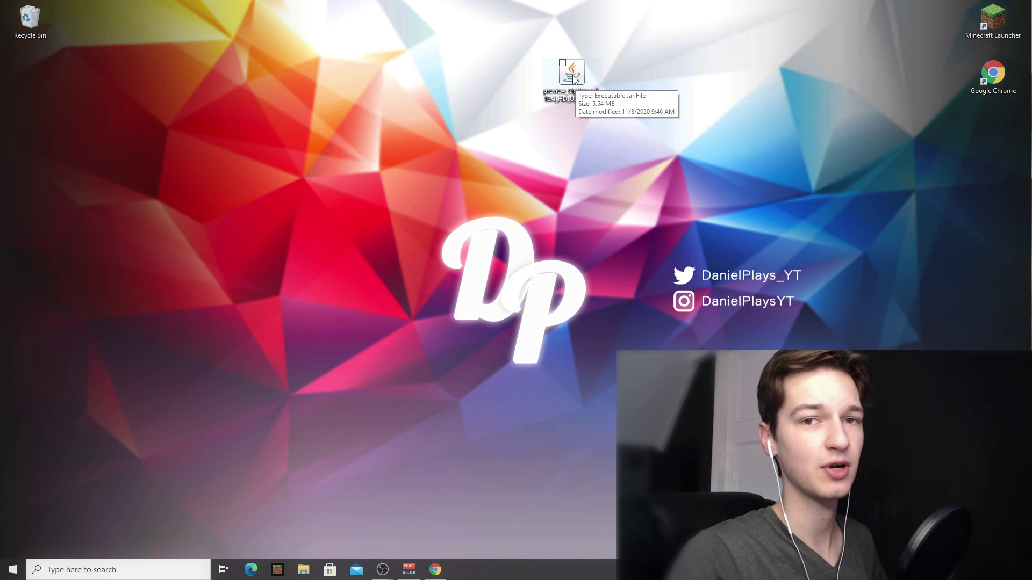
pyautogui.click(435, 570)
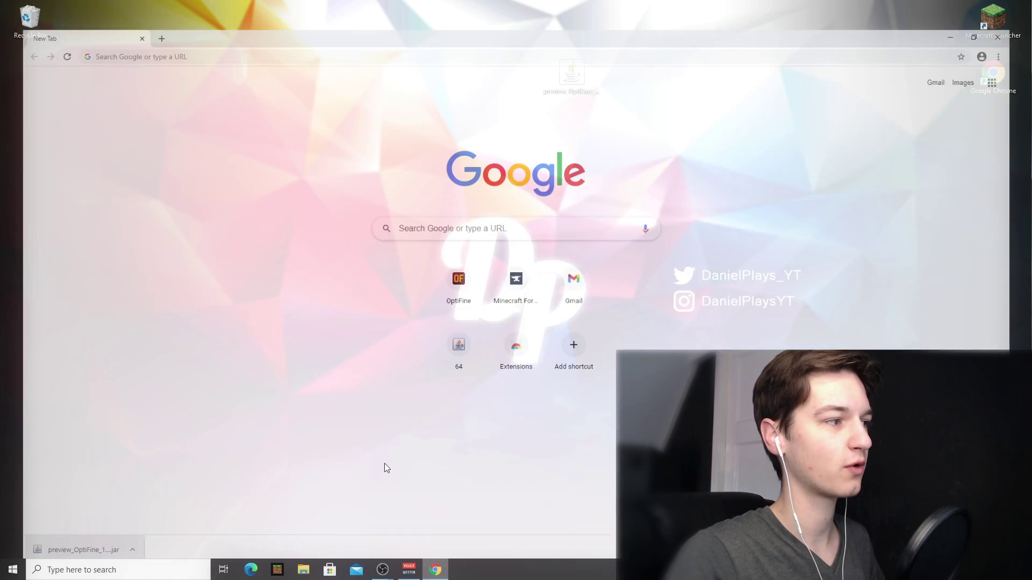
# - Search for jarfix and download jarfix.exe from the Jarfix homepage
pyautogui.click(157, 30)
pyautogui.write('jar')
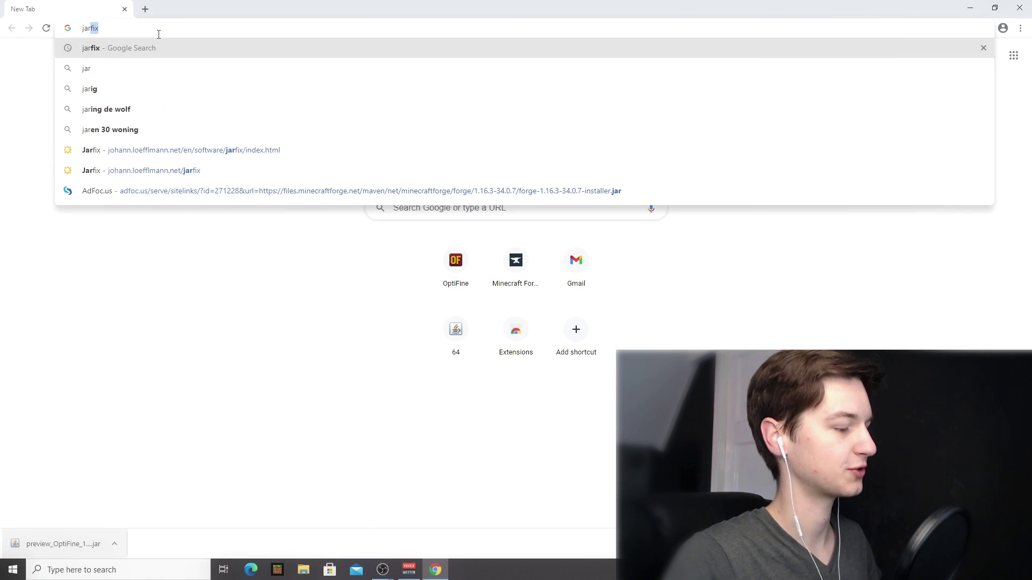
pyautogui.press('Return')
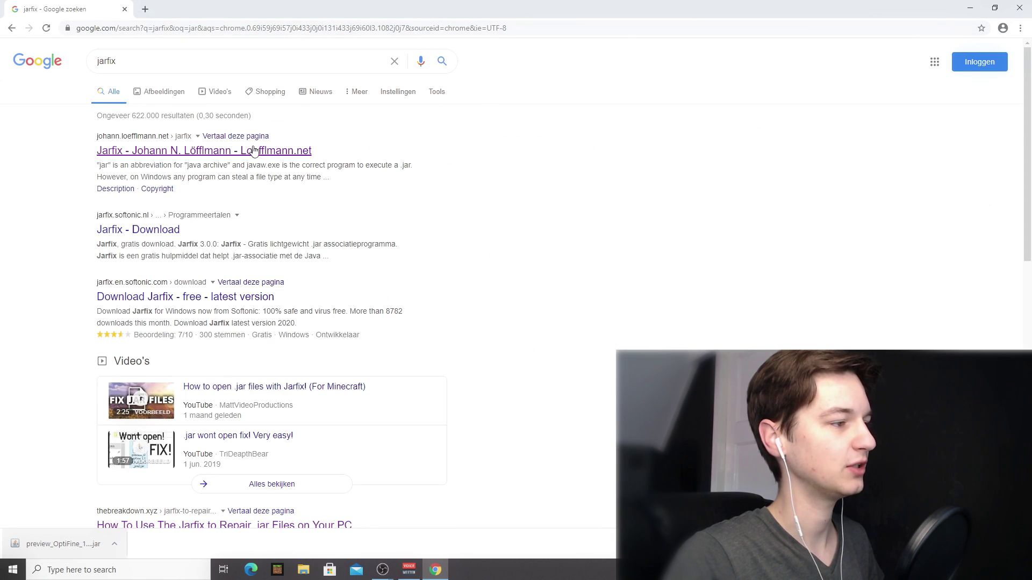
pyautogui.click(250, 149)
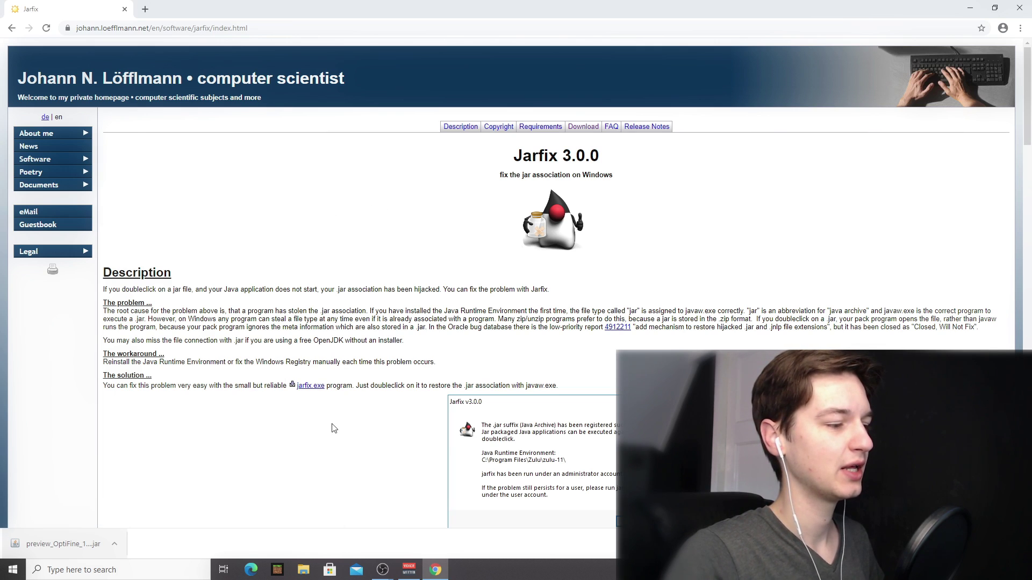
pyautogui.click(307, 387)
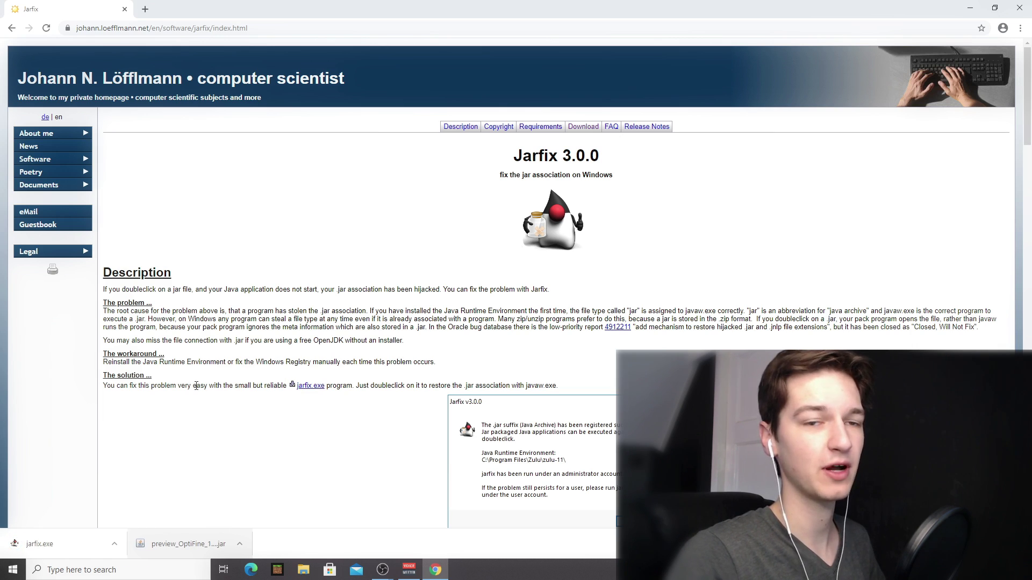
# - Run jarfix.exe with administrator rights and dismiss its success message
pyautogui.click(74, 546)
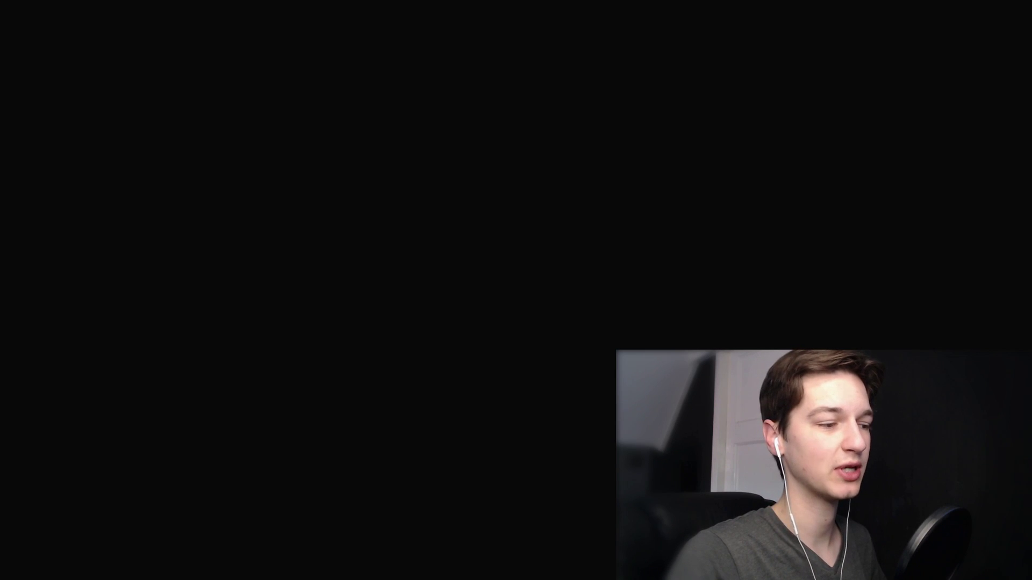
pyautogui.click(463, 359)
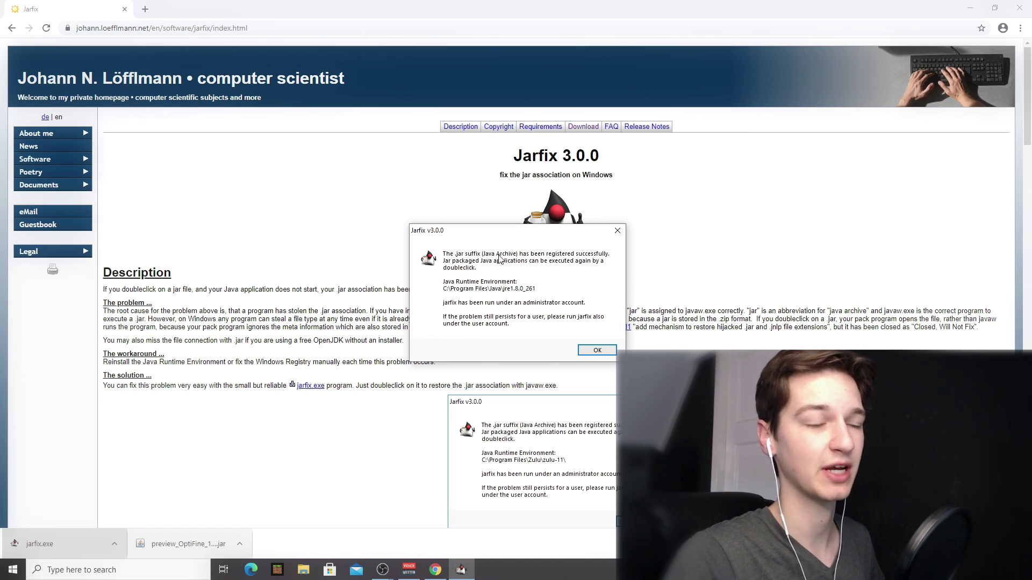
pyautogui.click(597, 351)
pyautogui.click(970, 8)
# - Close the OptiFine installer and reopen the jar with Java(TM) Platform SE binary
pyautogui.click(573, 78)
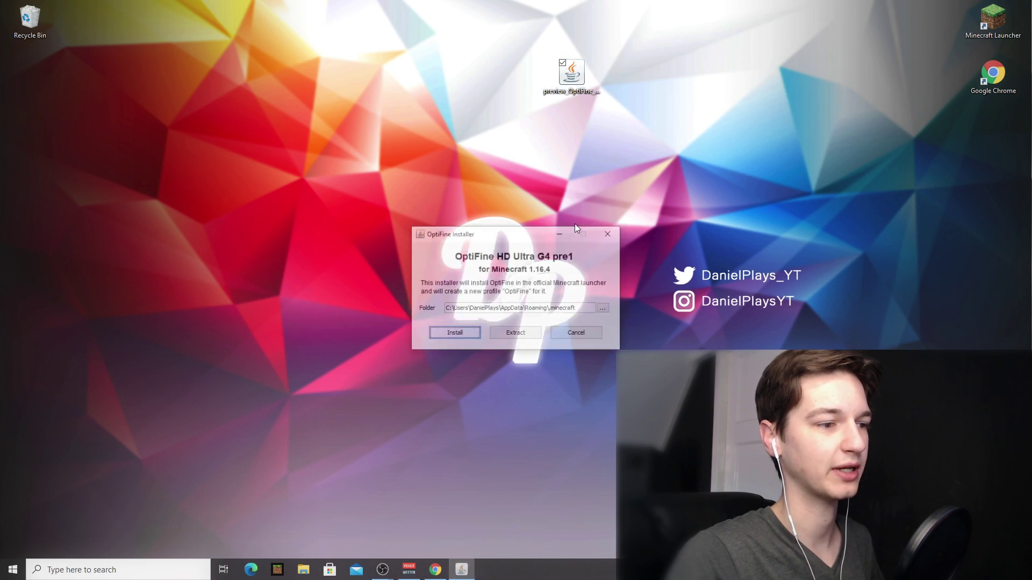
pyautogui.click(609, 233)
pyautogui.rightClick(570, 78)
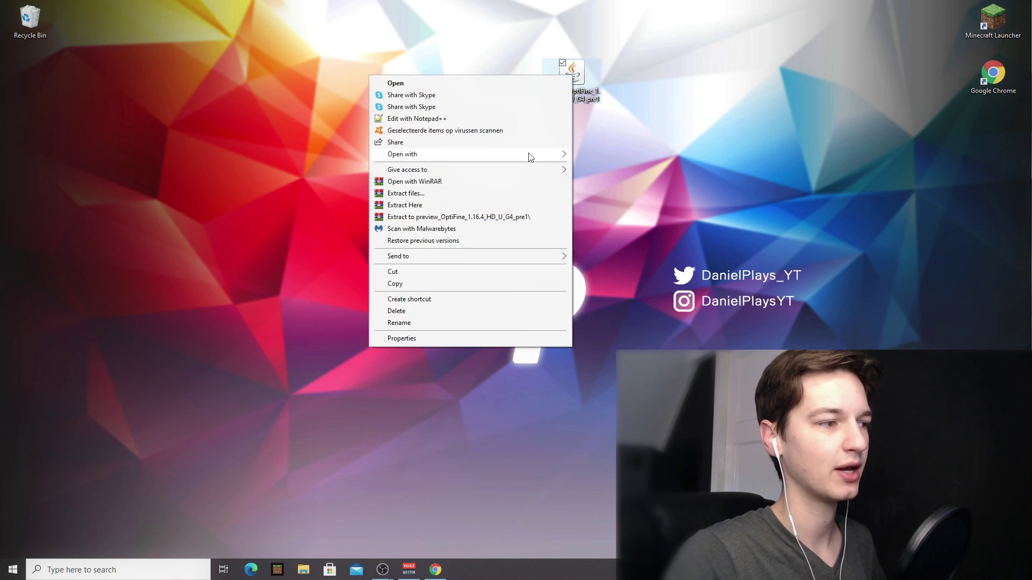
pyautogui.moveTo(519, 155)
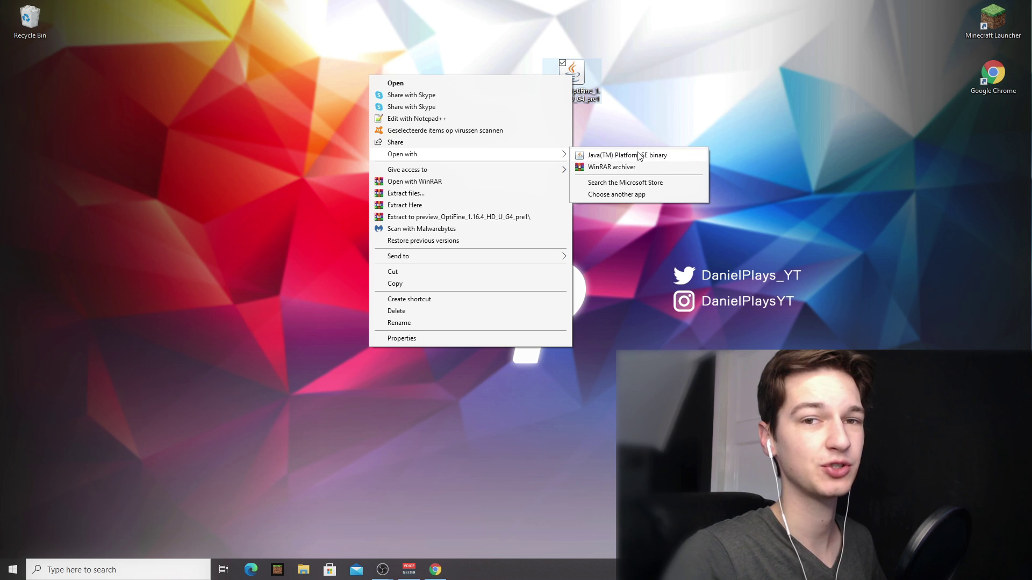
pyautogui.click(615, 156)
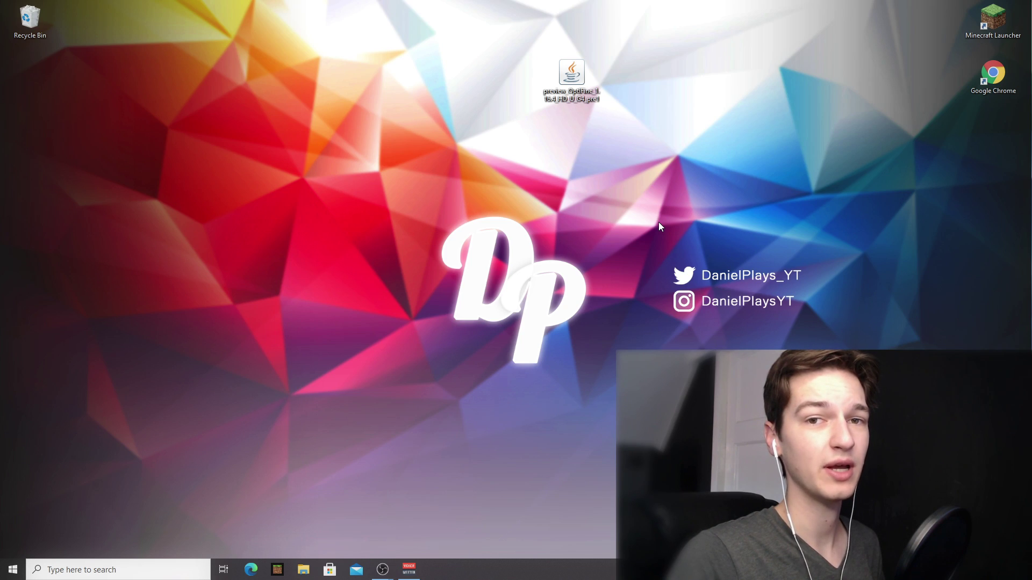
# - Run the preview_OptiFine installer jar again, then open Google Chrome
pyautogui.doubleClick(569, 66)
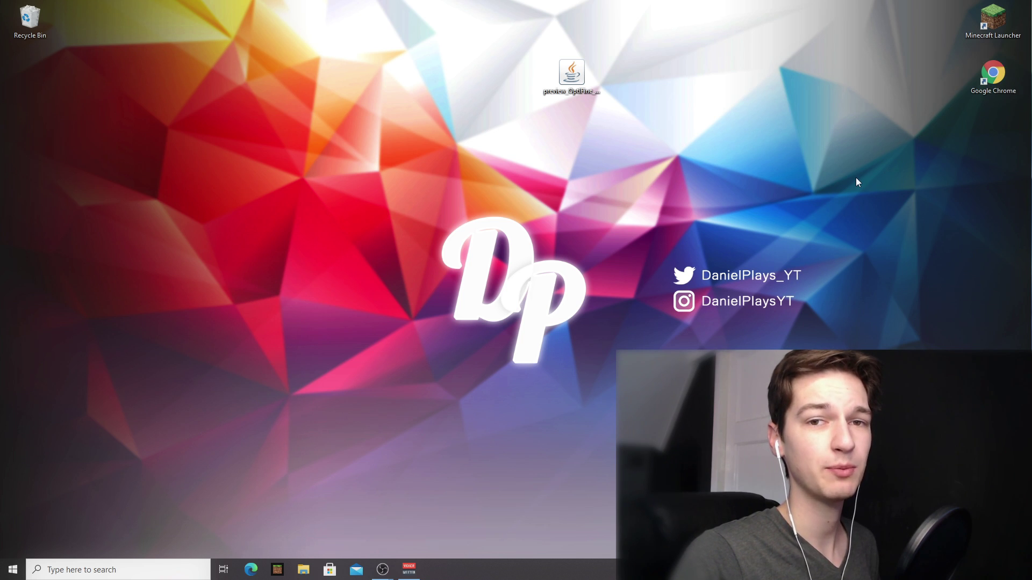
pyautogui.doubleClick(986, 86)
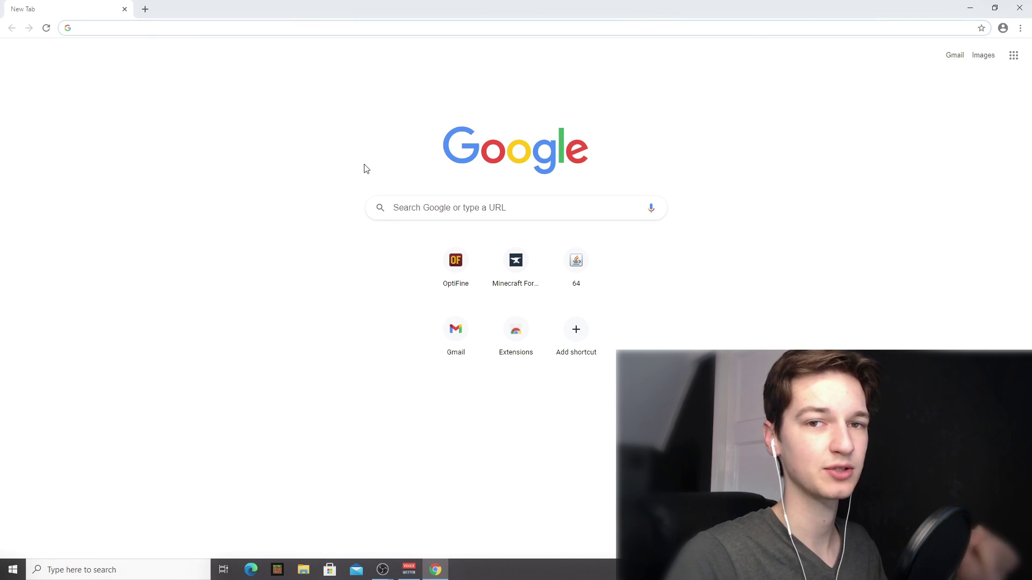
# - Search 'bsl shaders' and download BSL v7.2 fix 1 from its CurseForge page
pyautogui.click(248, 30)
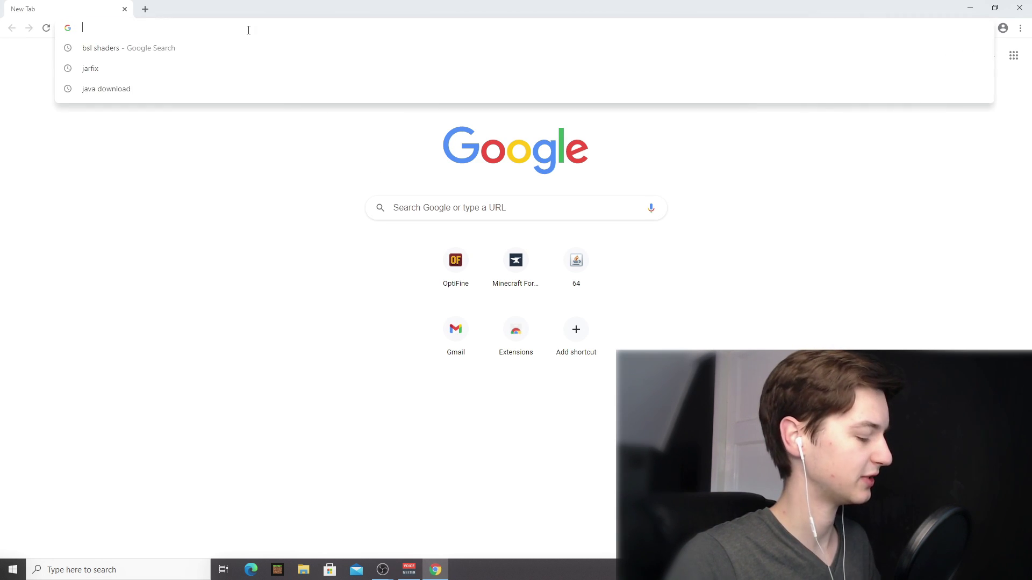
pyautogui.write('bsl shaders')
pyautogui.press('Return')
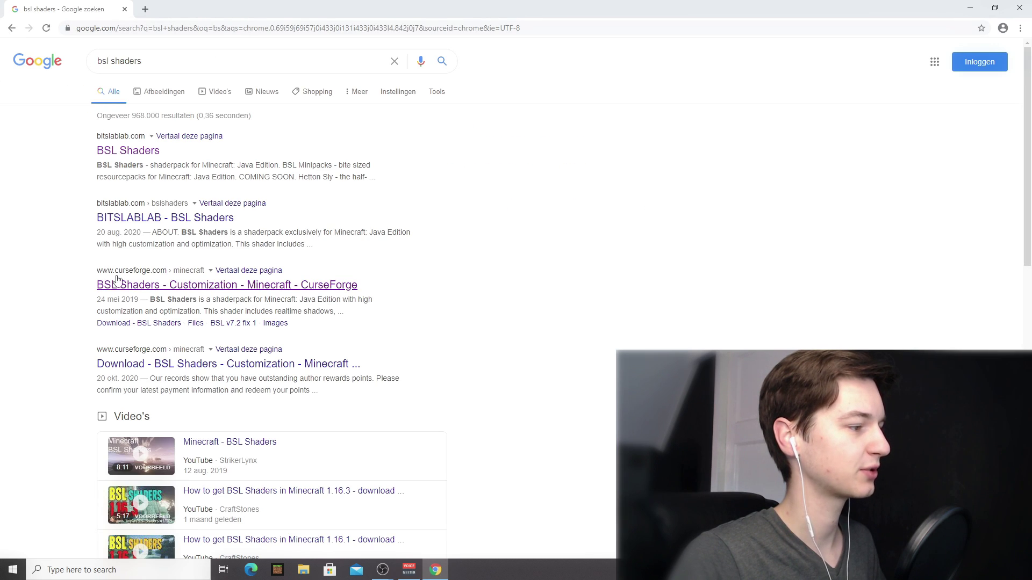
pyautogui.click(117, 281)
pyautogui.scroll(-8, 670, 275)
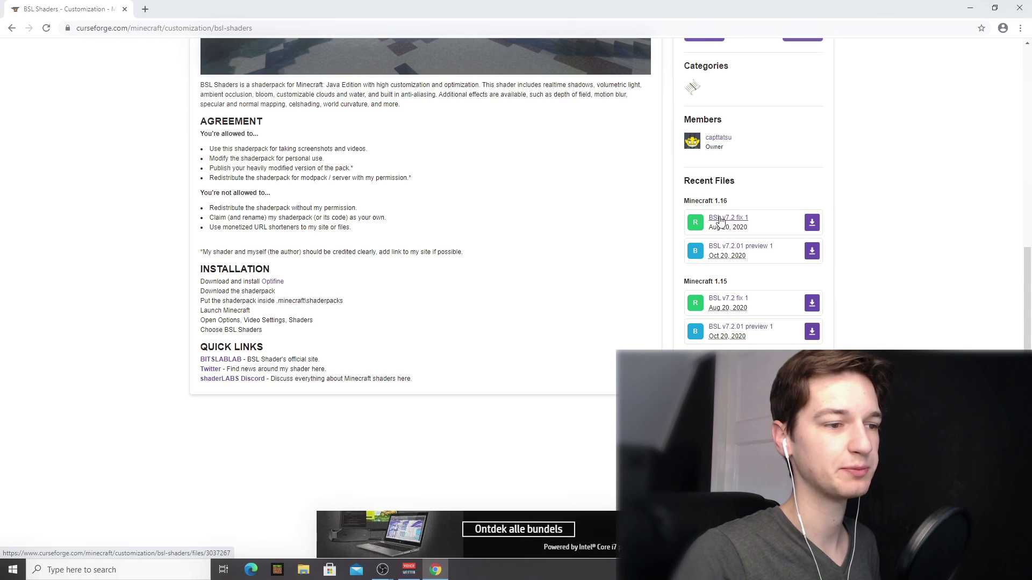
pyautogui.click(812, 224)
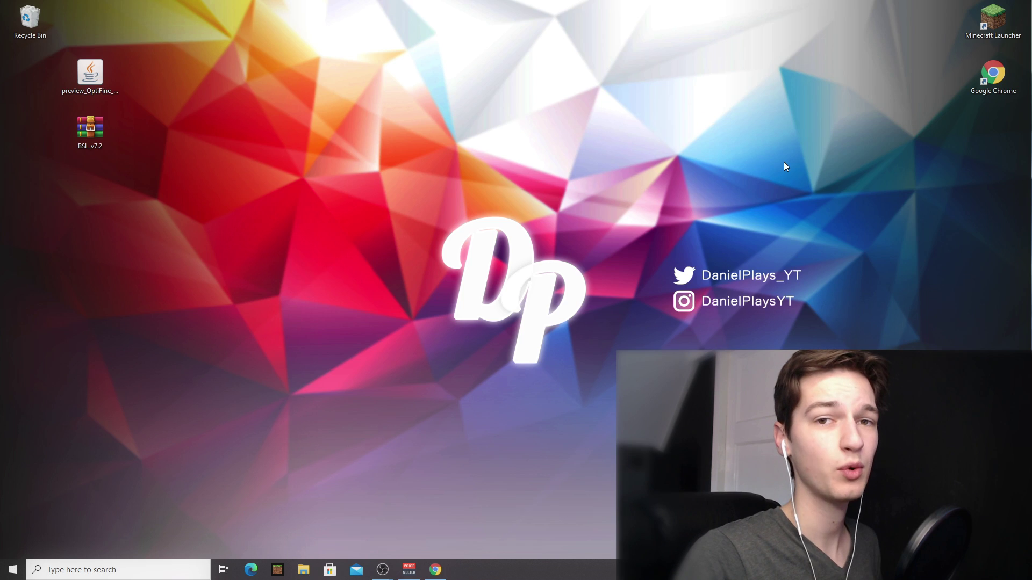
# - Create a named OptiFine installation using version release 1.16.4-OptiFine_HD_U_G4_pre1
pyautogui.doubleClick(993, 19)
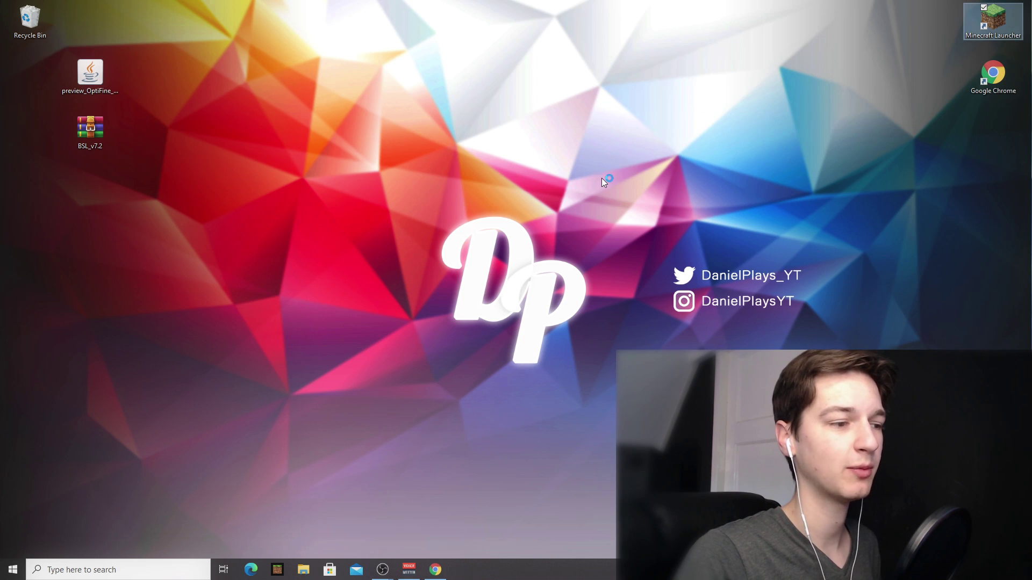
pyautogui.click(412, 158)
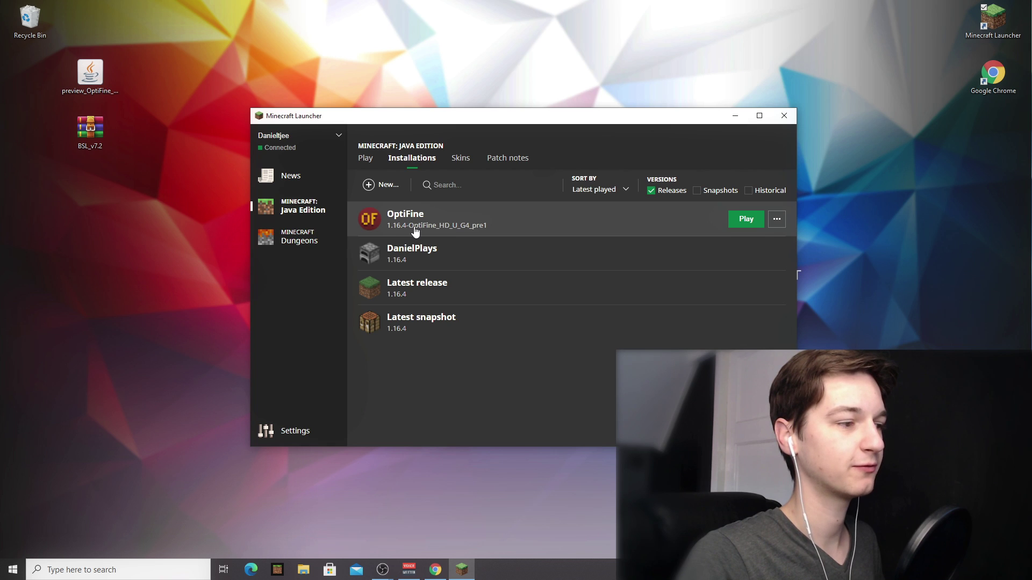
pyautogui.click(388, 186)
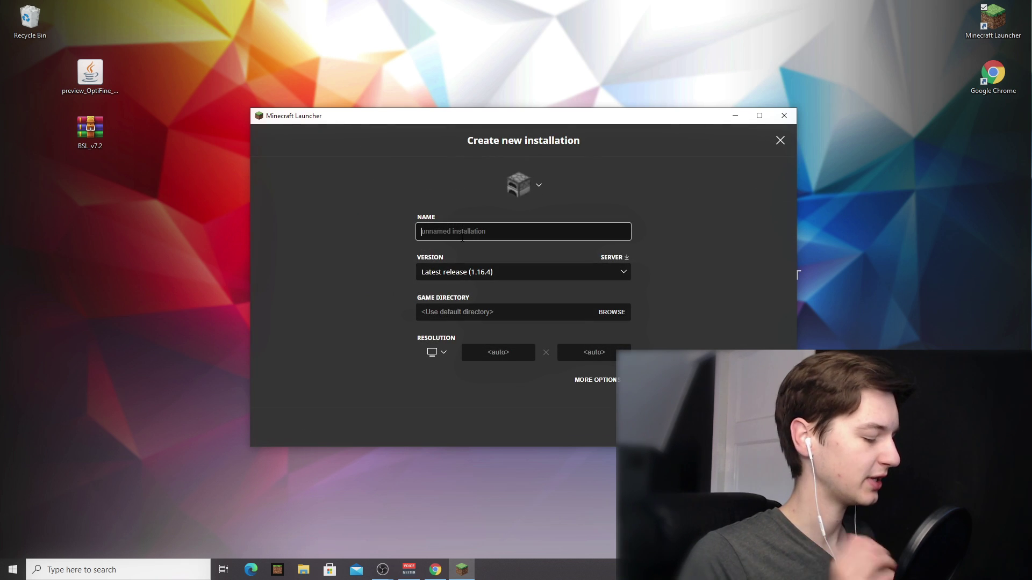
pyautogui.write('Danie')
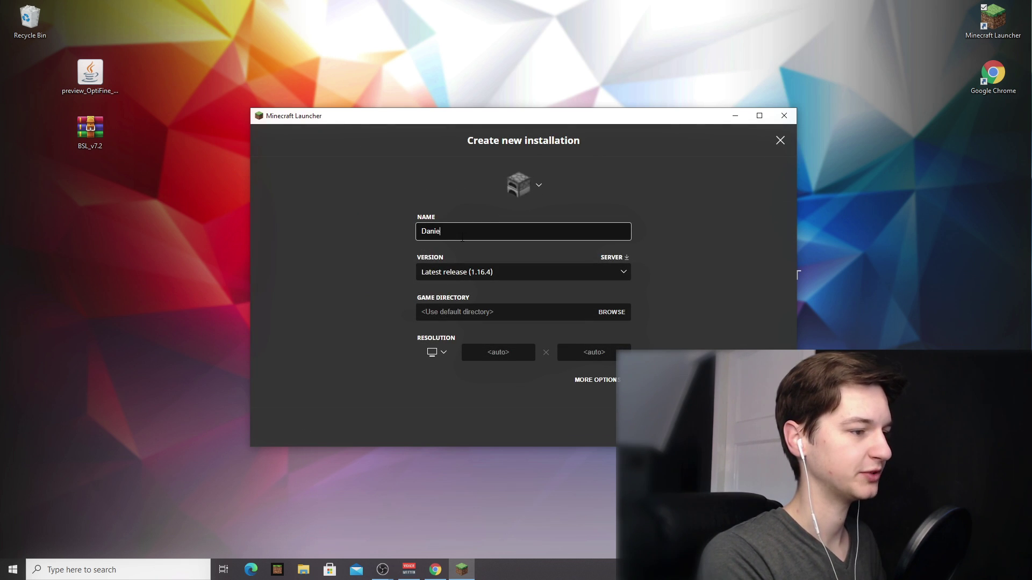
pyautogui.write('lPlays Optifine')
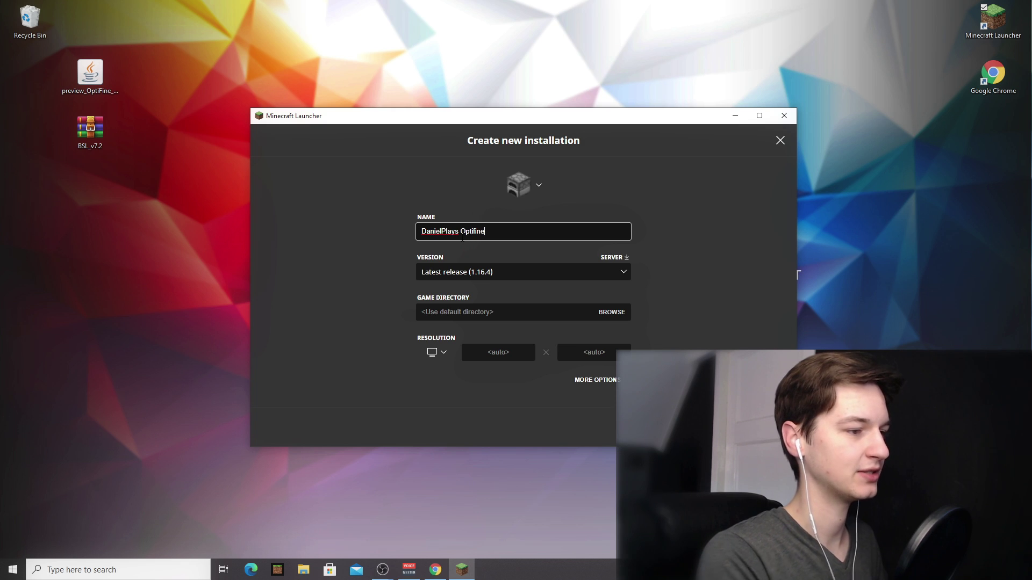
pyautogui.click(409, 254)
pyautogui.click(552, 268)
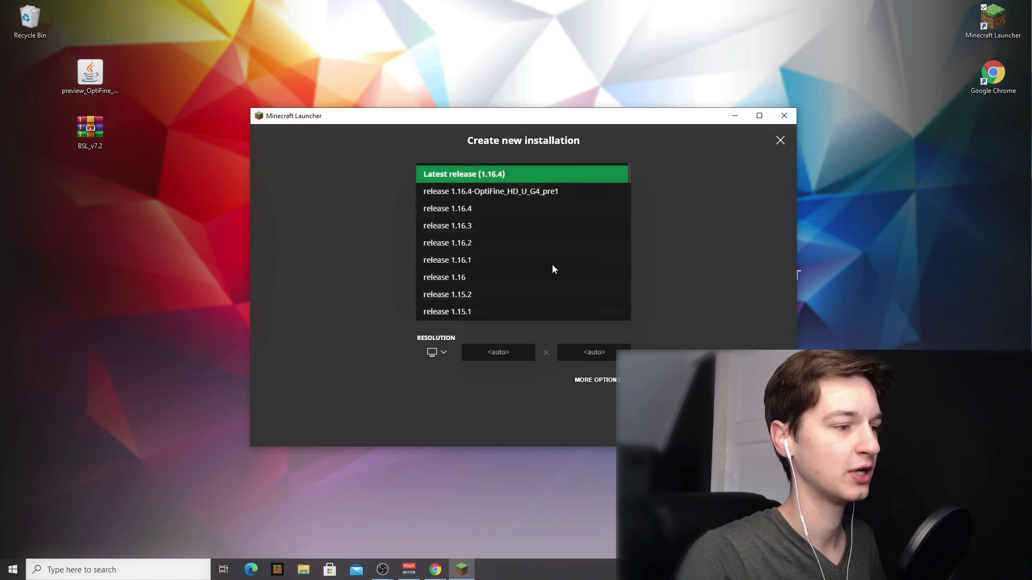
pyautogui.click(488, 191)
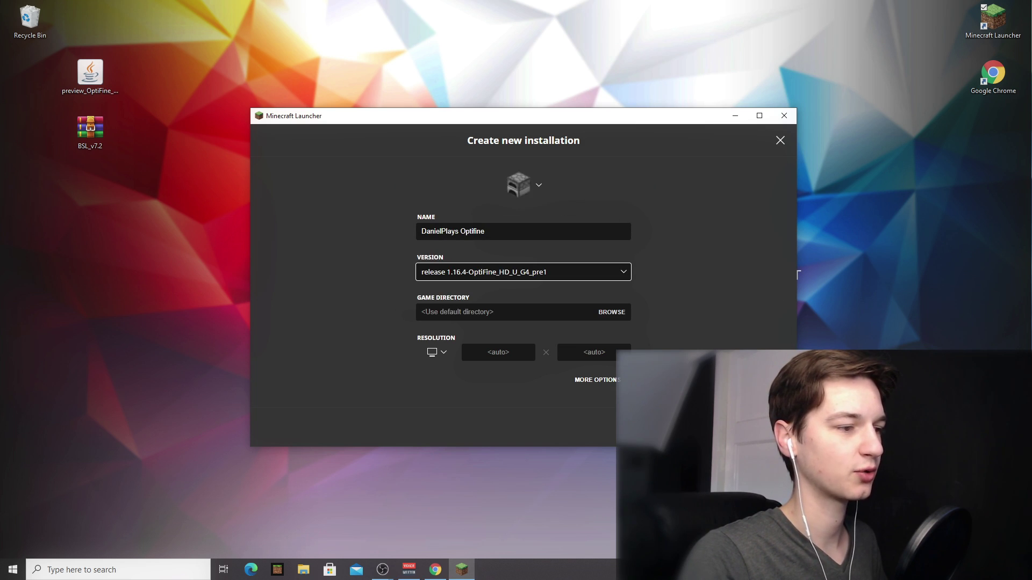
pyautogui.click(760, 427)
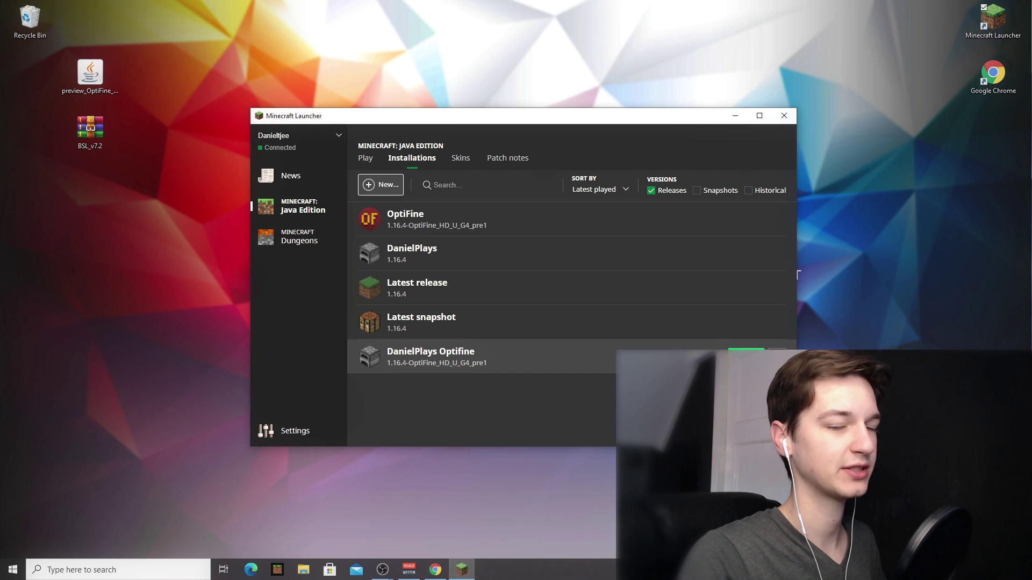
# - Launch the game with the OptiFine installation and look through Video Settings
pyautogui.click(747, 356)
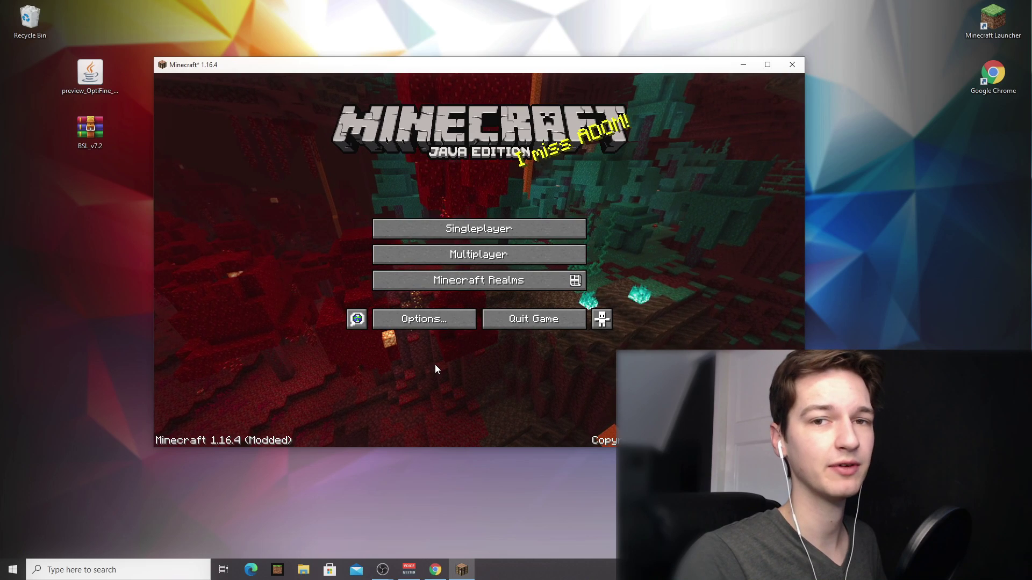
pyautogui.click(428, 323)
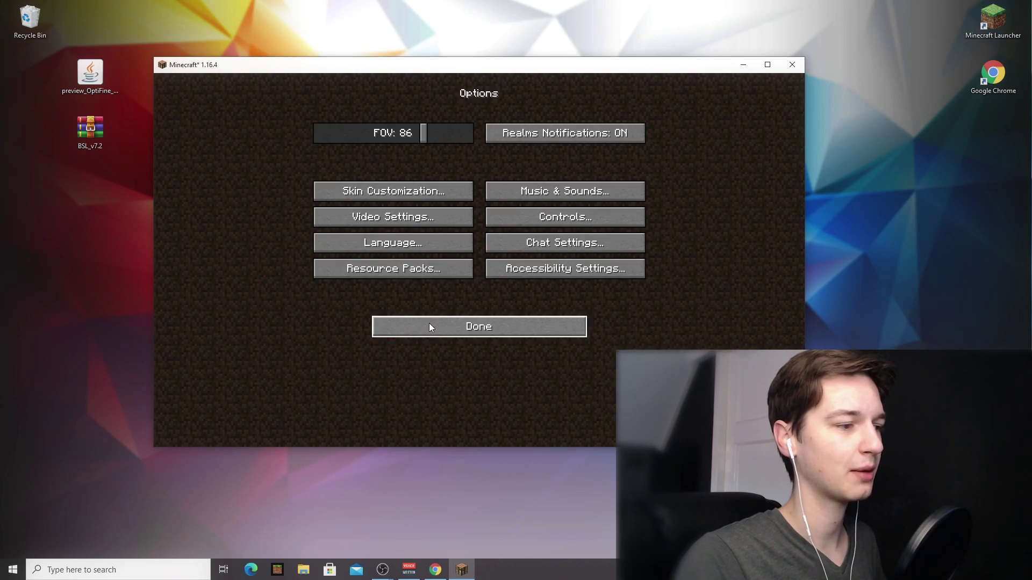
pyautogui.click(406, 221)
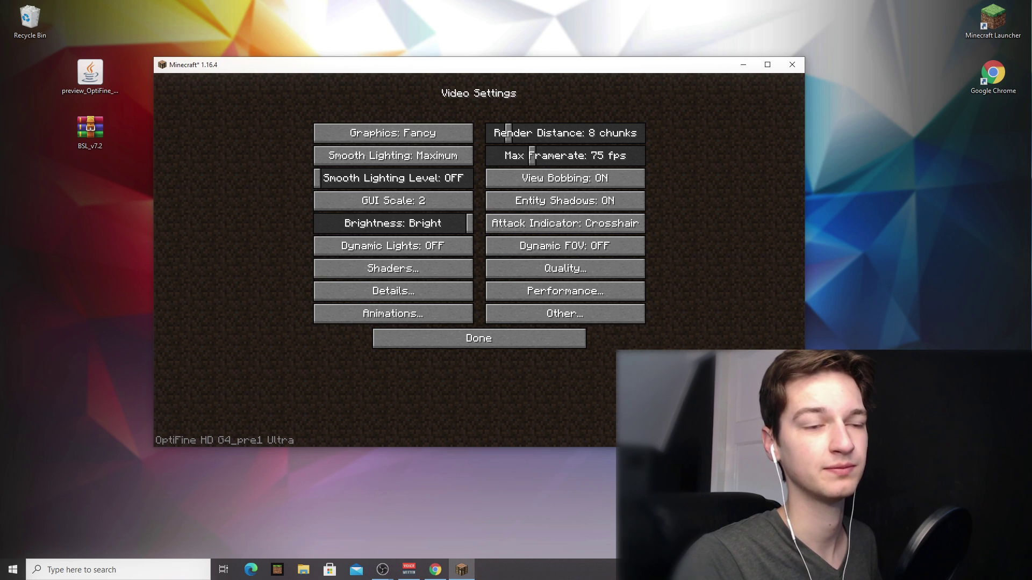
pyautogui.click(484, 346)
pyautogui.press('Escape')
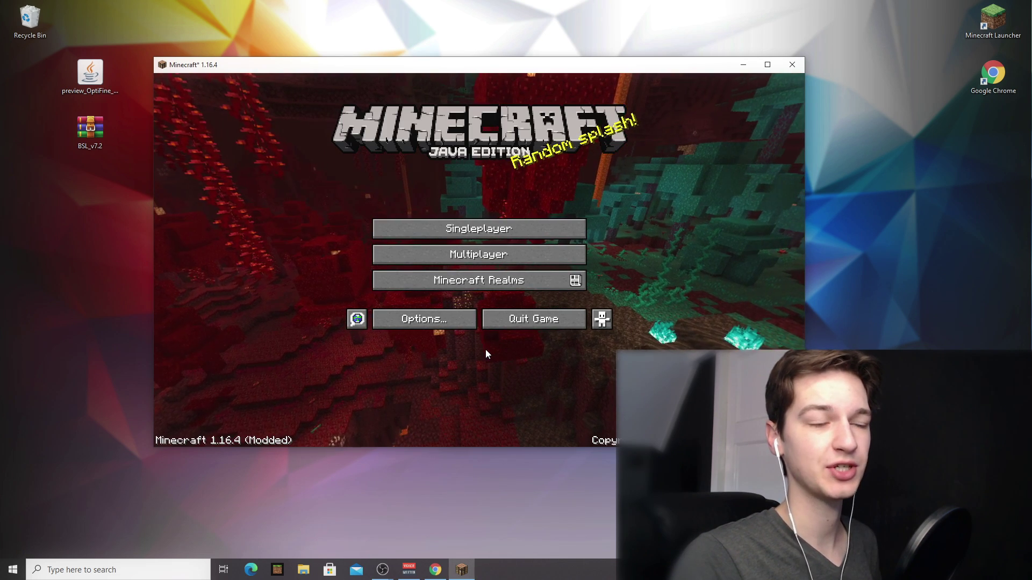
# - Go to Video Settings > Shaders and open the shader packs folder
pyautogui.click(430, 323)
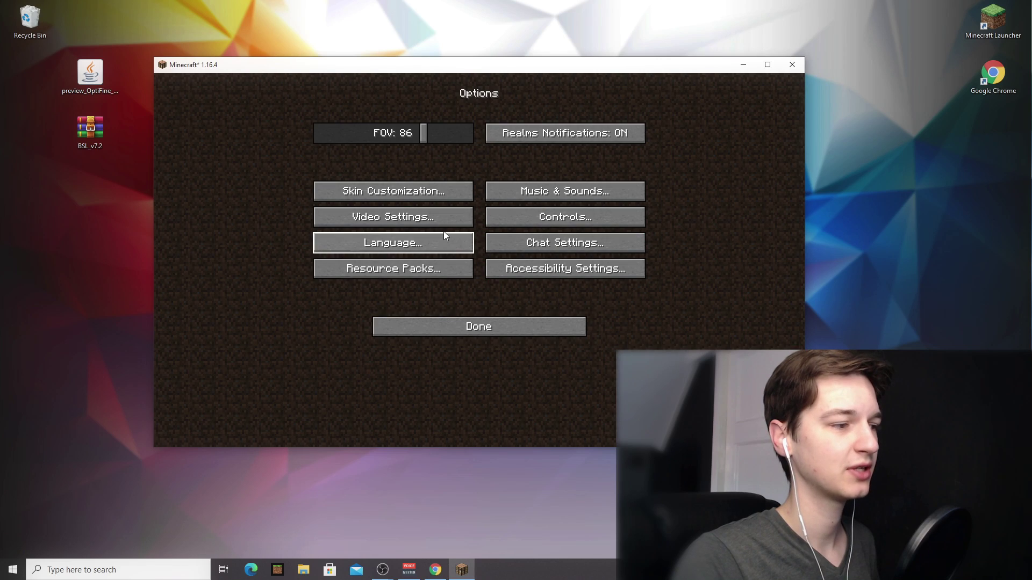
pyautogui.click(452, 219)
pyautogui.click(396, 271)
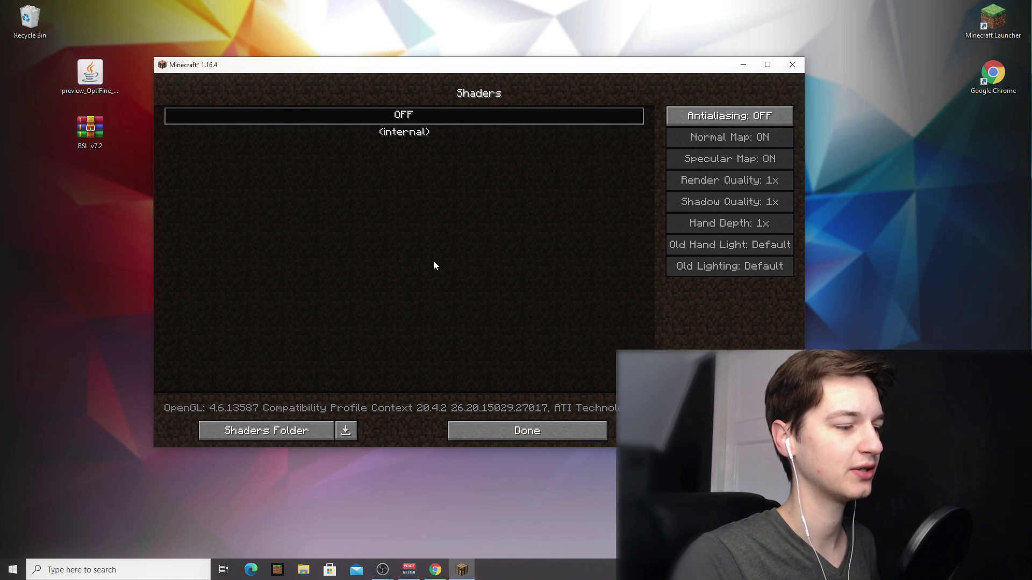
pyautogui.click(270, 430)
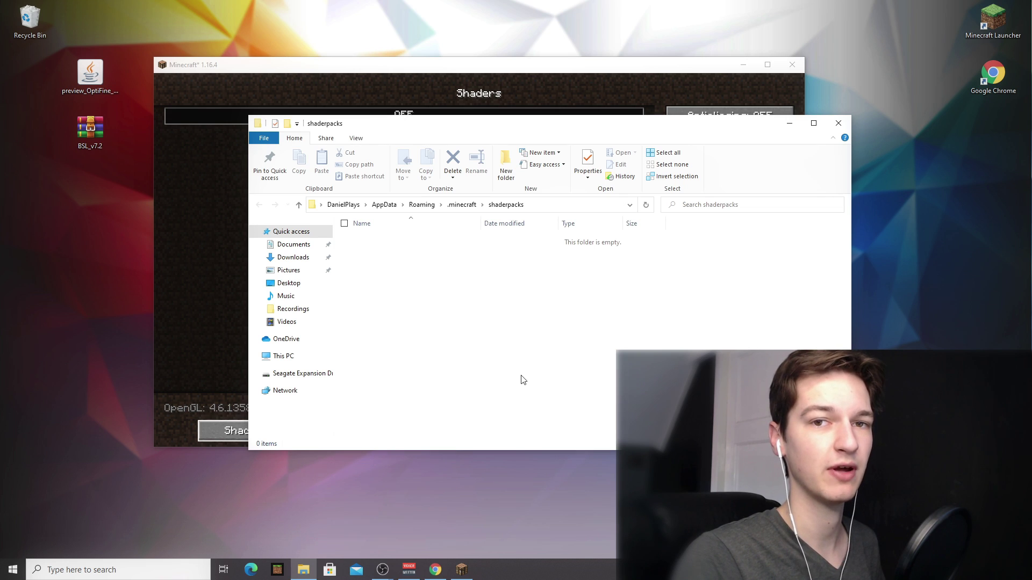
# - Move the BSL_v7.2 archive from the desktop into the shaderpacks folder and close Explorer
pyautogui.moveTo(90, 129); pyautogui.dragTo(506, 305)
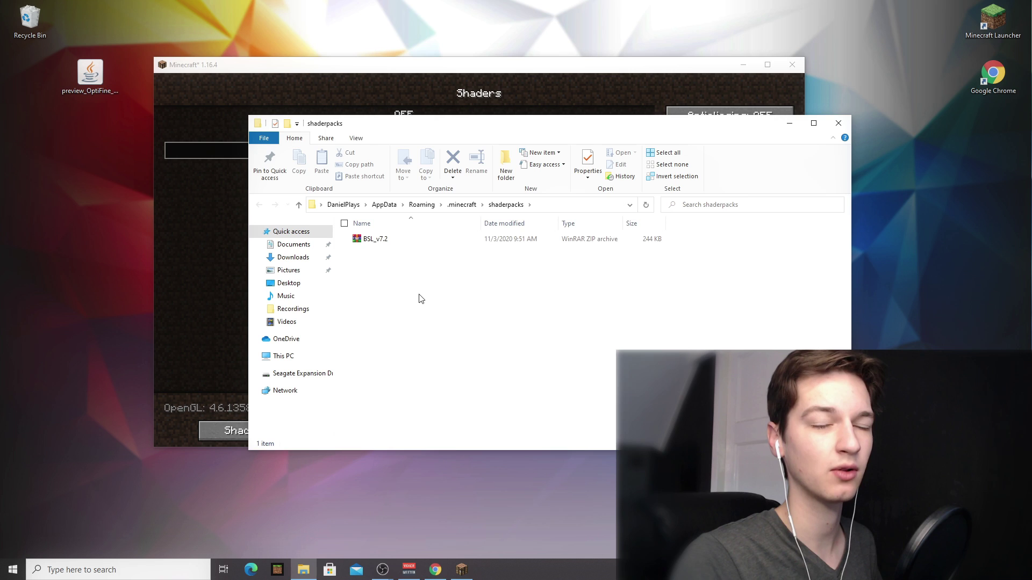
pyautogui.click(838, 123)
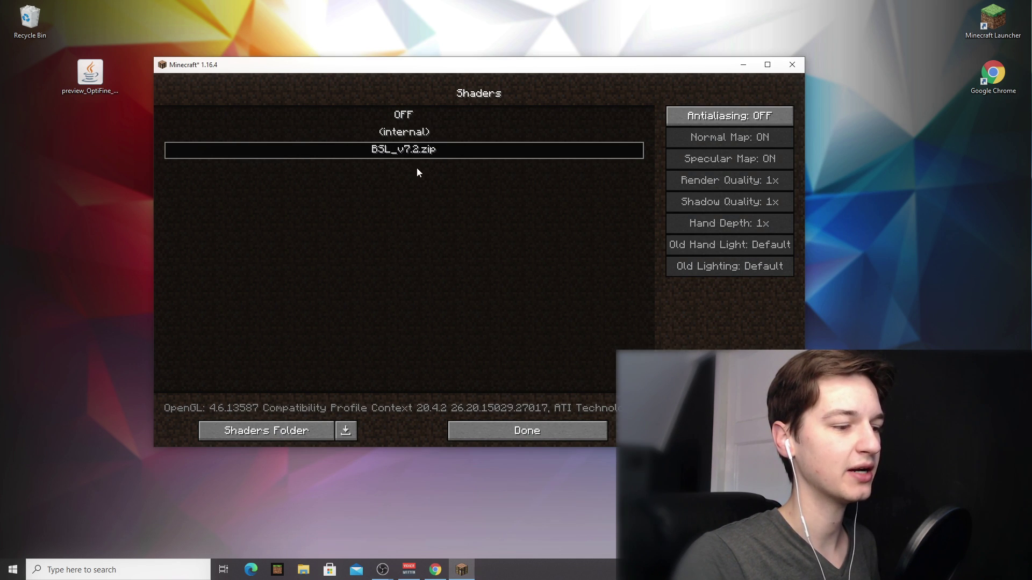
# - Back out to the title screen and reopen the Shaders screen so the shader list refreshes
pyautogui.click(543, 427)
pyautogui.click(510, 334)
pyautogui.click(483, 329)
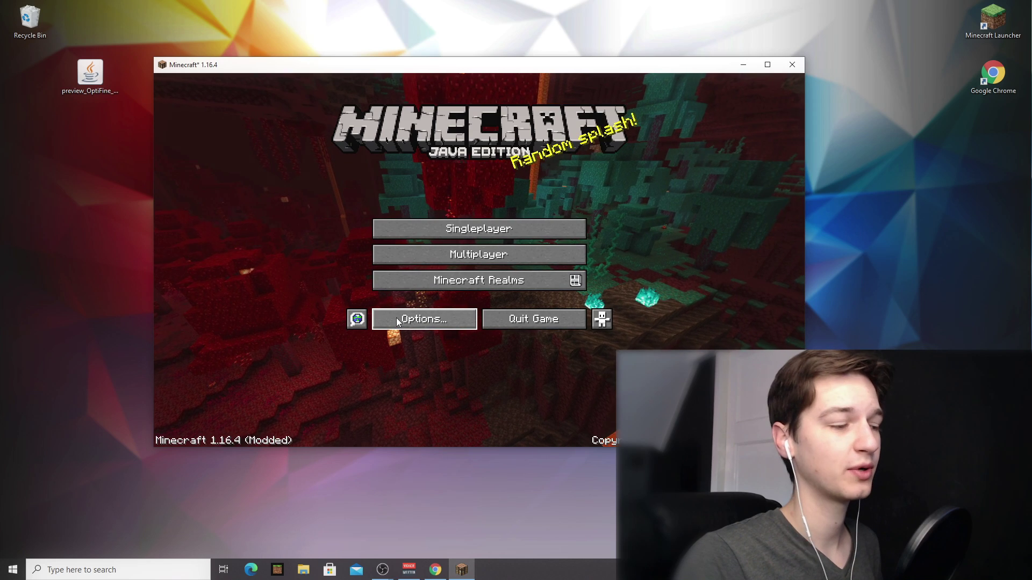
pyautogui.click(417, 322)
pyautogui.click(428, 214)
pyautogui.click(418, 269)
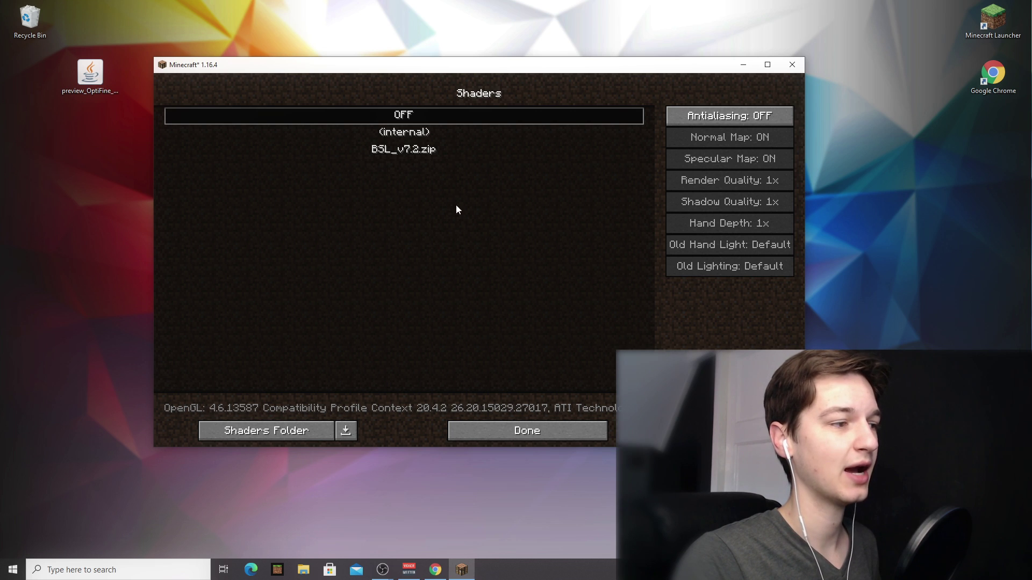
# - Activate the BSL_v7.2.zip shader pack, return to the title screen, and join the snowy singleplayer world
pyautogui.click(407, 151)
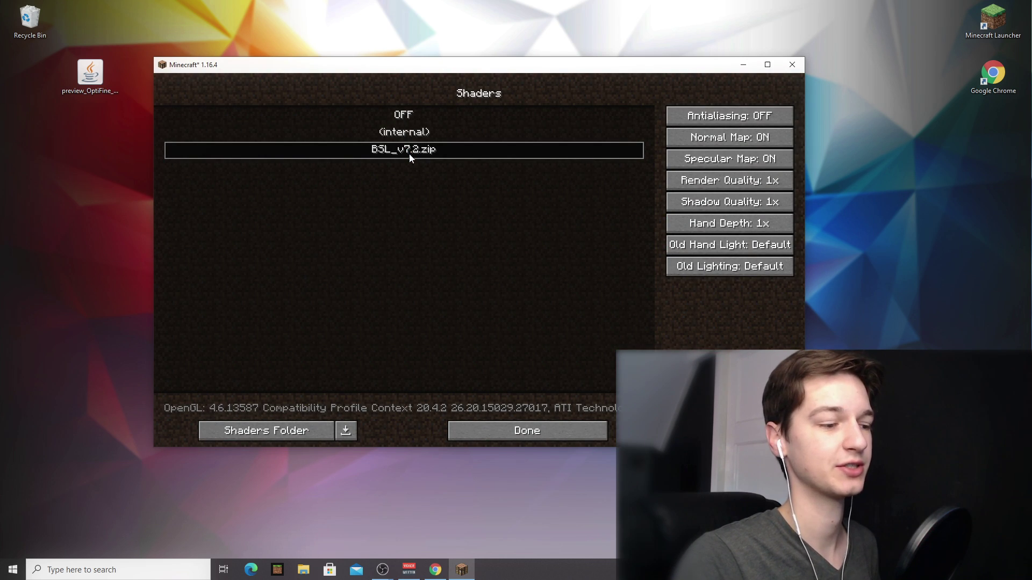
pyautogui.click(518, 431)
pyautogui.click(490, 334)
pyautogui.click(492, 328)
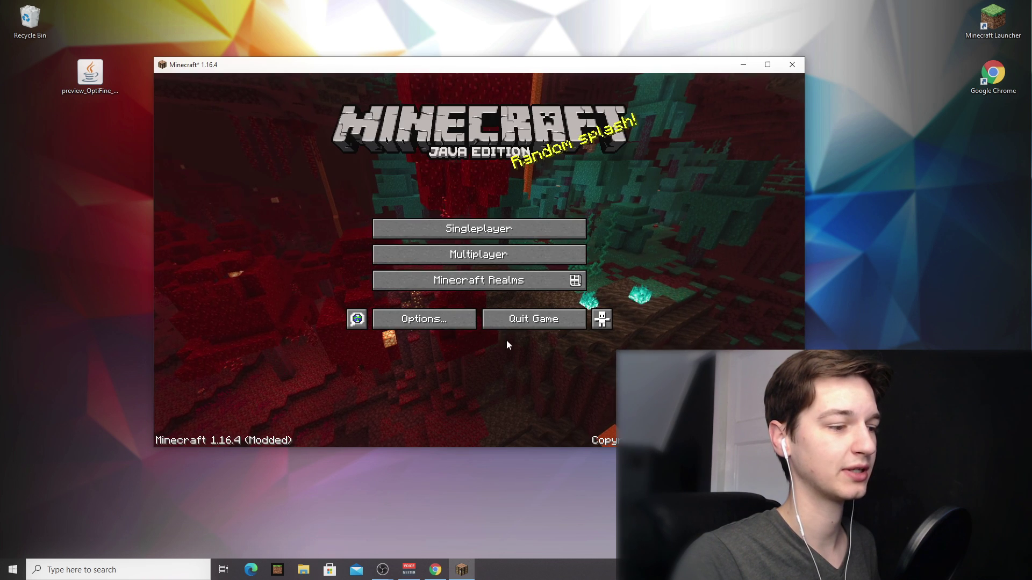
pyautogui.click(478, 229)
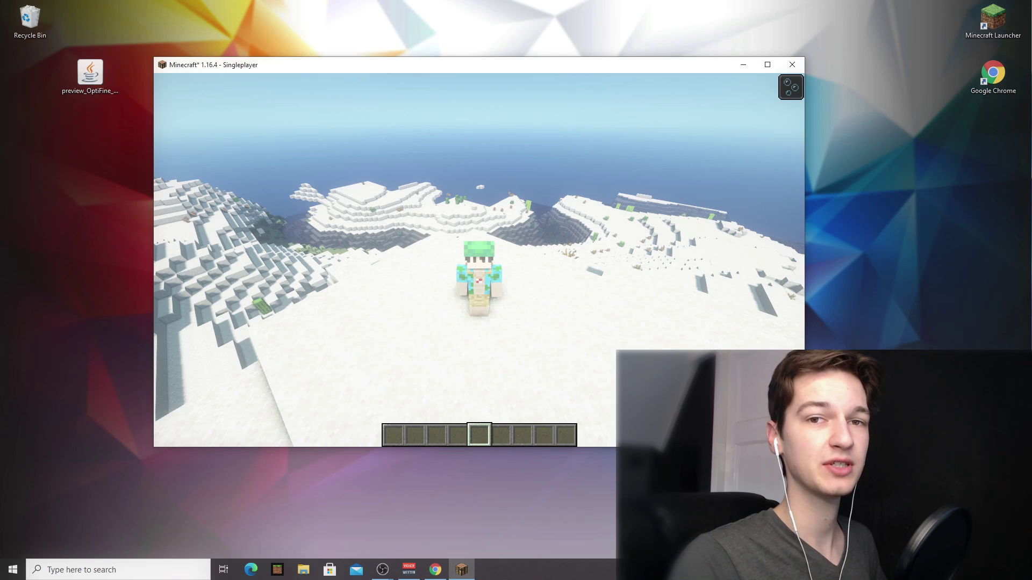